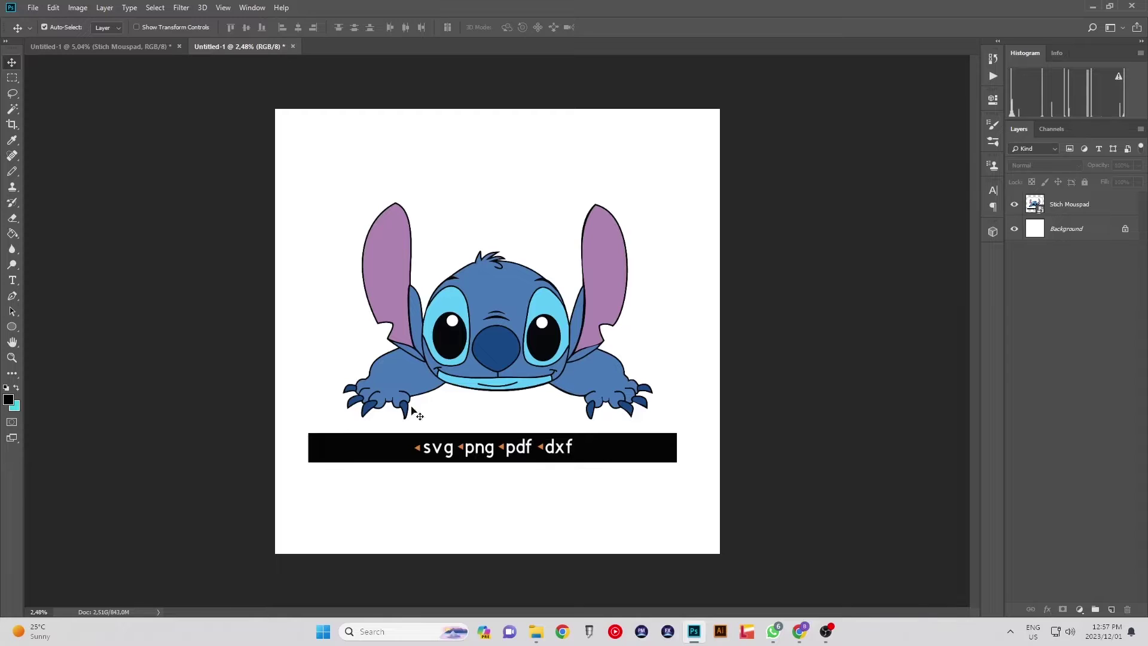
# - Convert the Stitch layer to a smart object, rasterize it, and erase the black 'svg png pdf dxf' banner
pyautogui.click(12, 223)
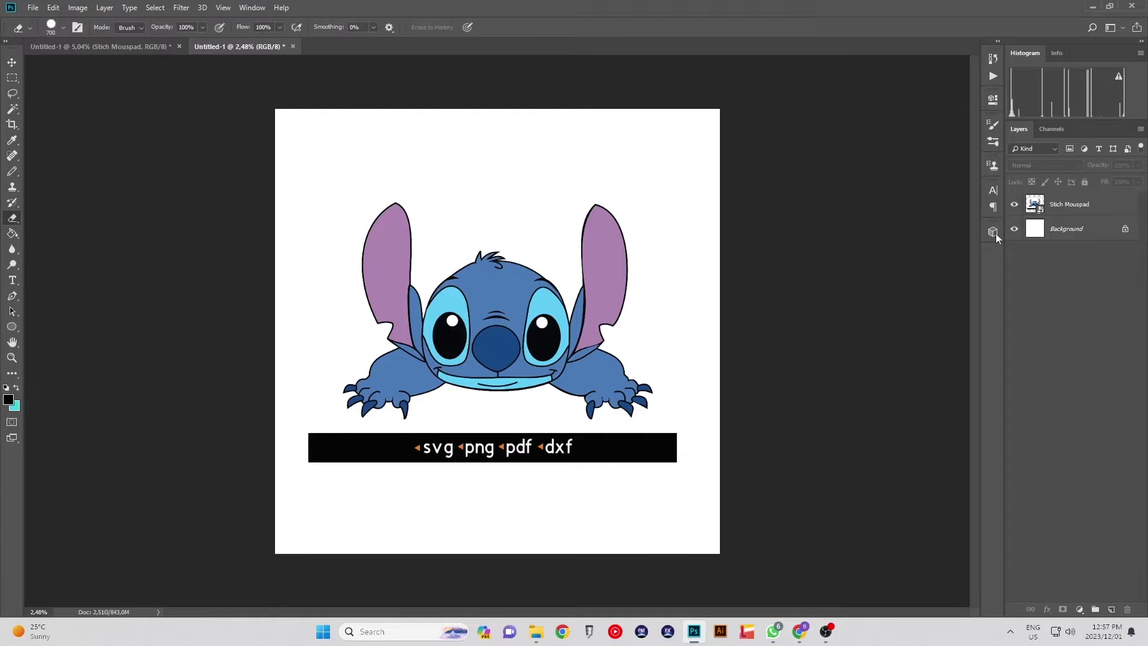
pyautogui.rightClick(1106, 207)
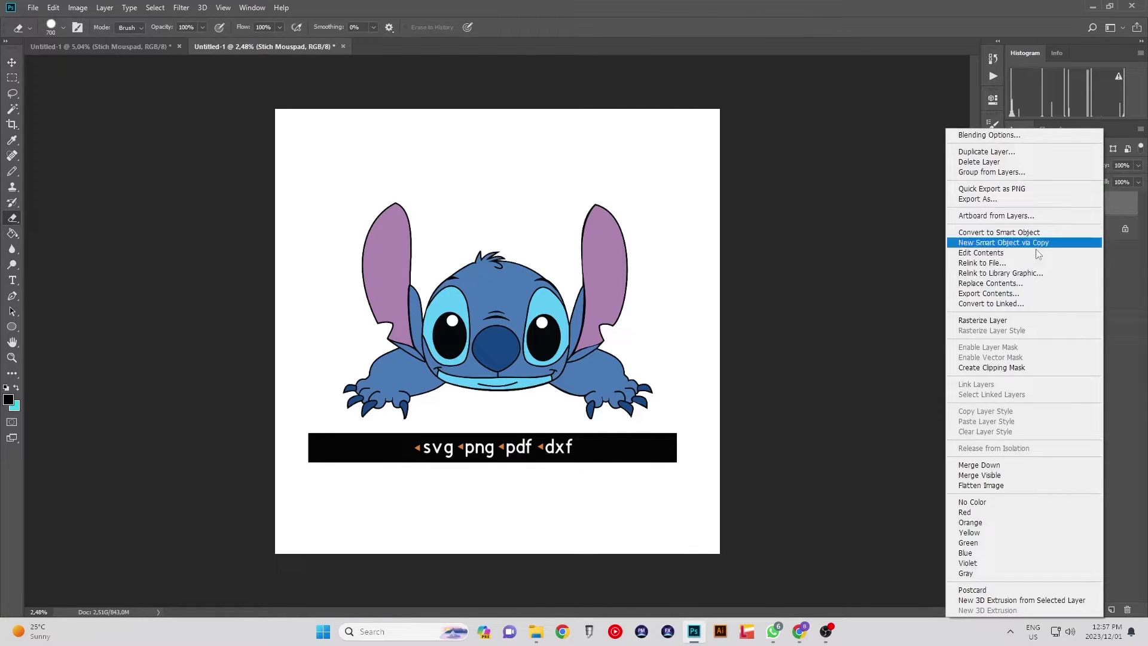
pyautogui.click(997, 234)
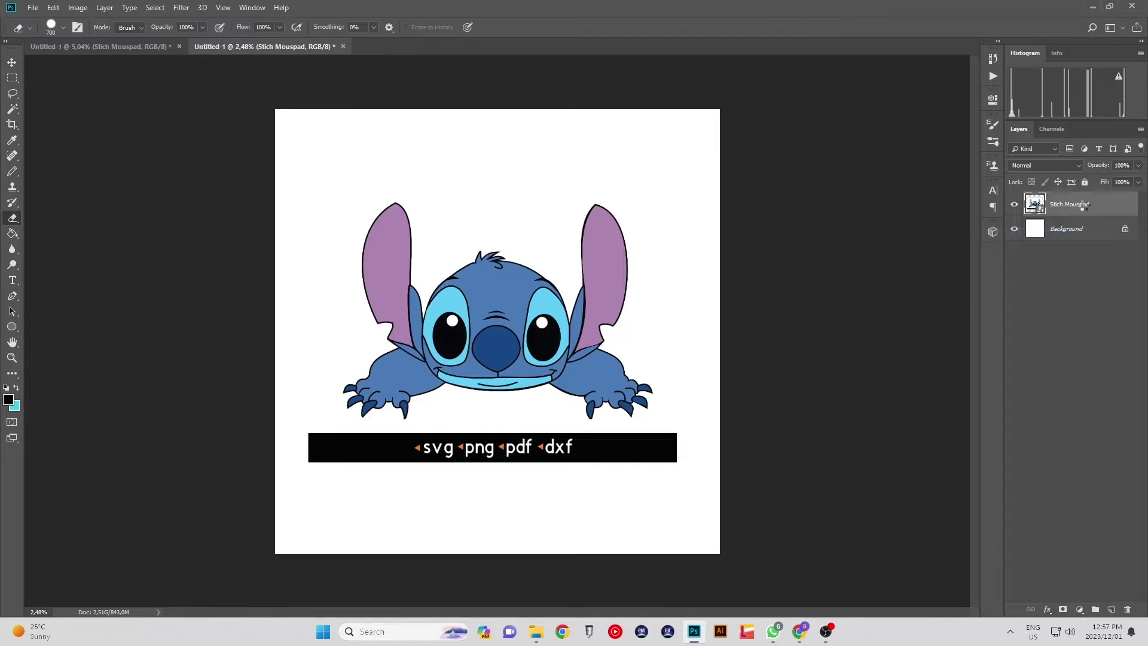
pyautogui.rightClick(1084, 205)
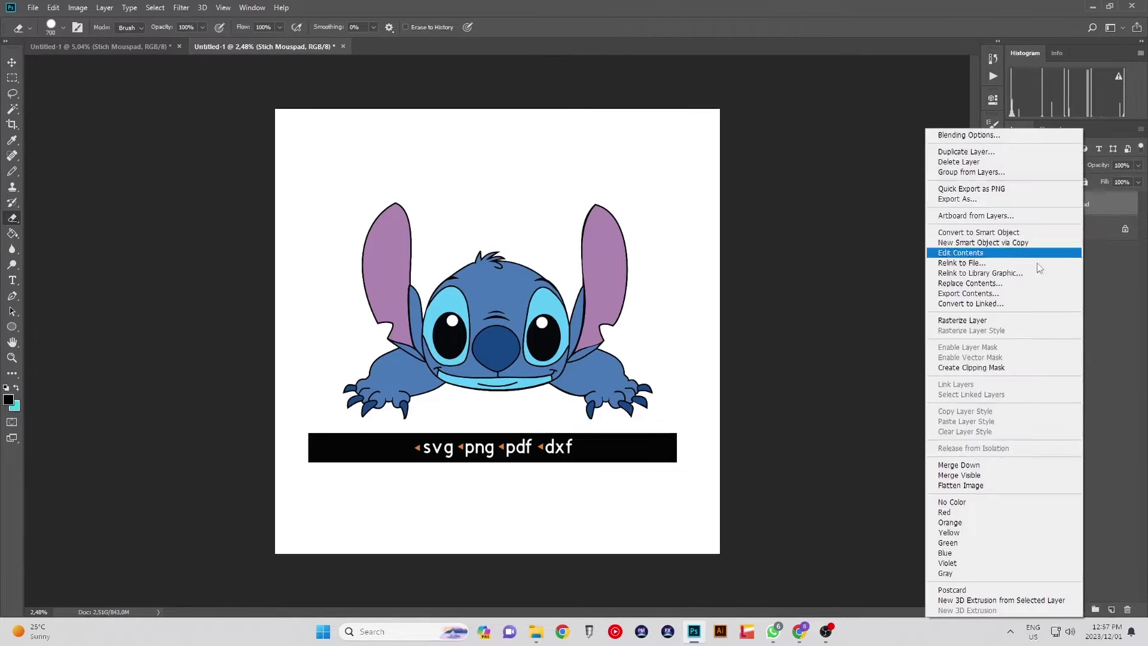
pyautogui.click(980, 322)
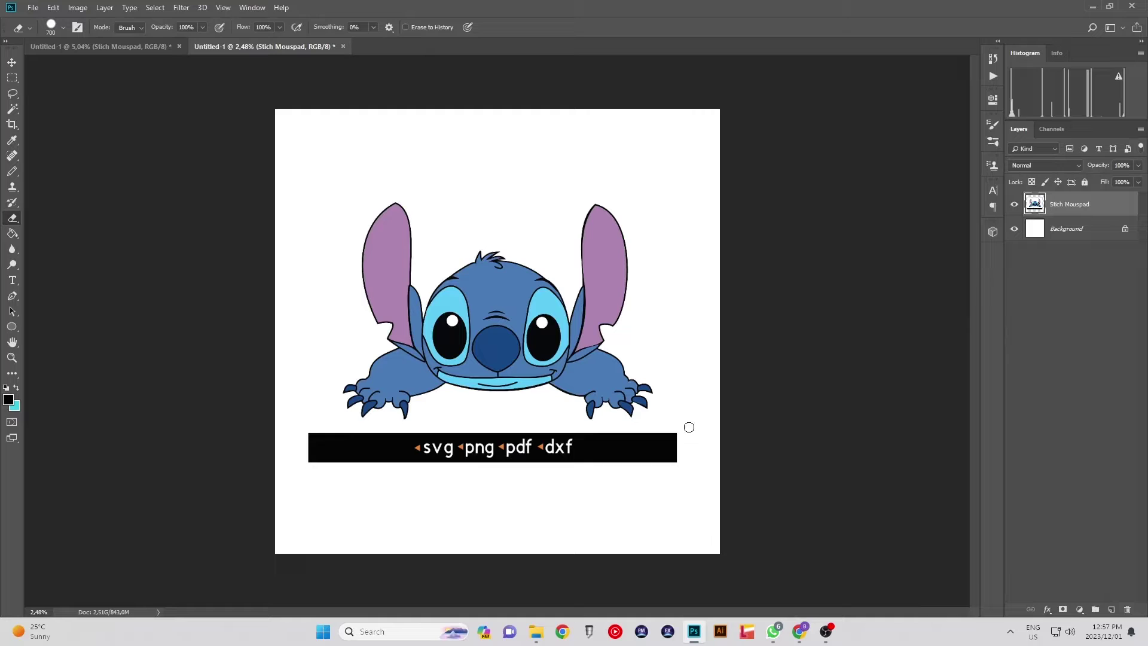
pyautogui.press(']')
pyautogui.press(']')
pyautogui.press(']')
pyautogui.press(']')
pyautogui.press(']')
pyautogui.press(']')
pyautogui.moveTo(679, 438)
pyautogui.mouseDown()
pyautogui.moveTo(300, 448)
pyautogui.moveTo(671, 451)
pyautogui.moveTo(381, 446)
pyautogui.moveTo(436, 436)
pyautogui.mouseUp()
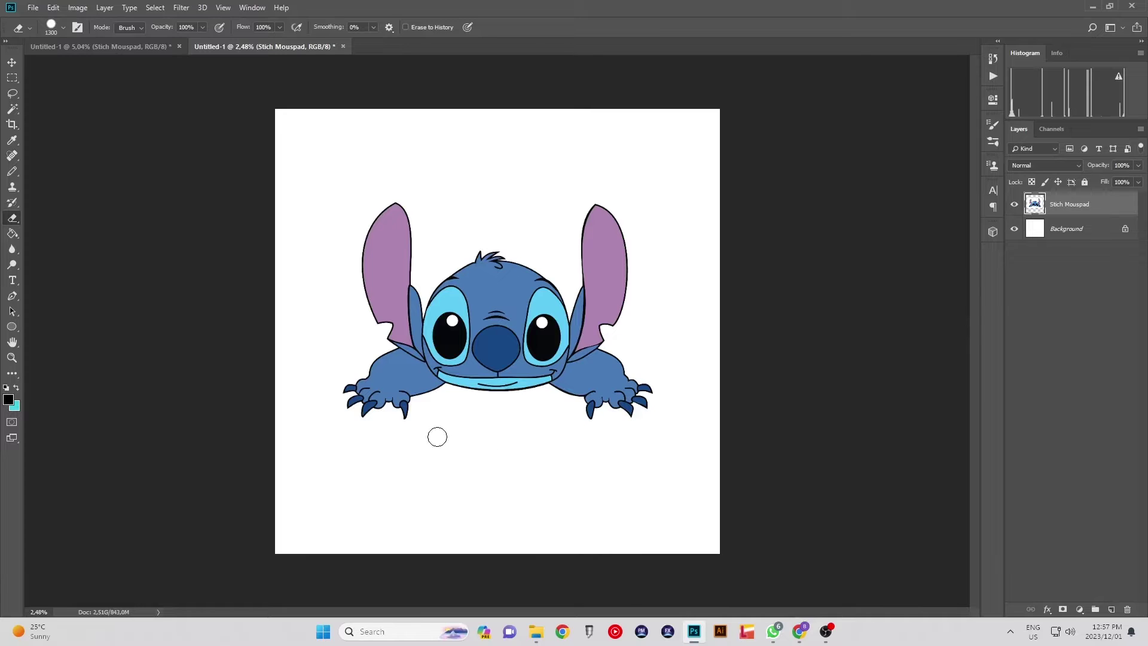
# - Hide the Background layer and delete the white area around Stitch with the Magic Wand
pyautogui.click(12, 108)
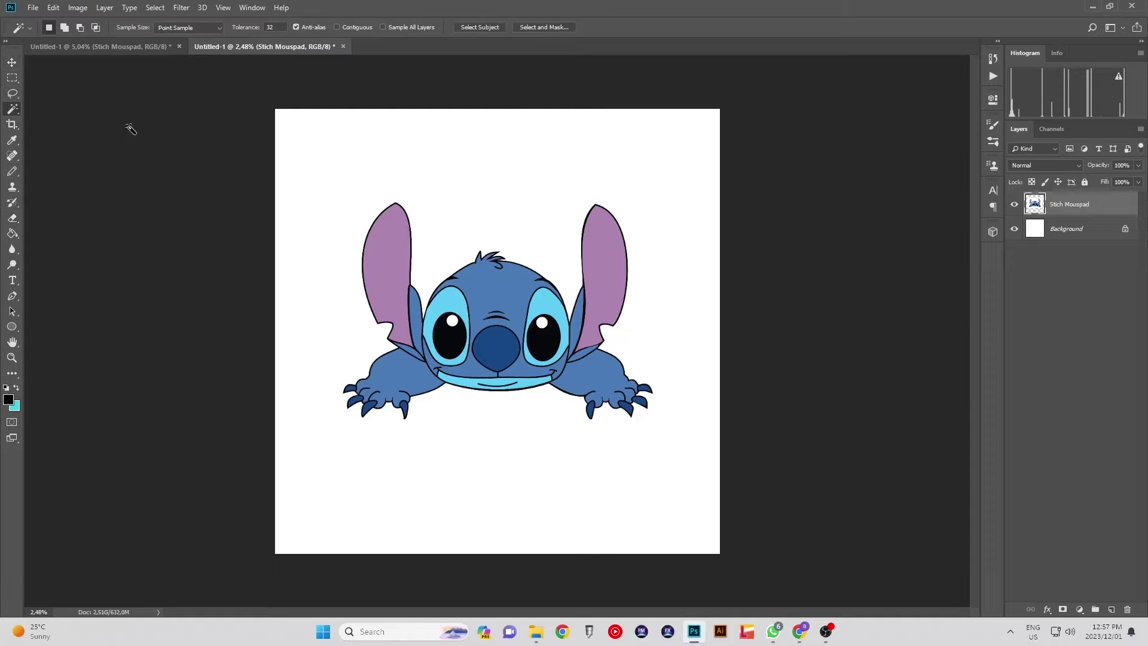
pyautogui.click(1013, 230)
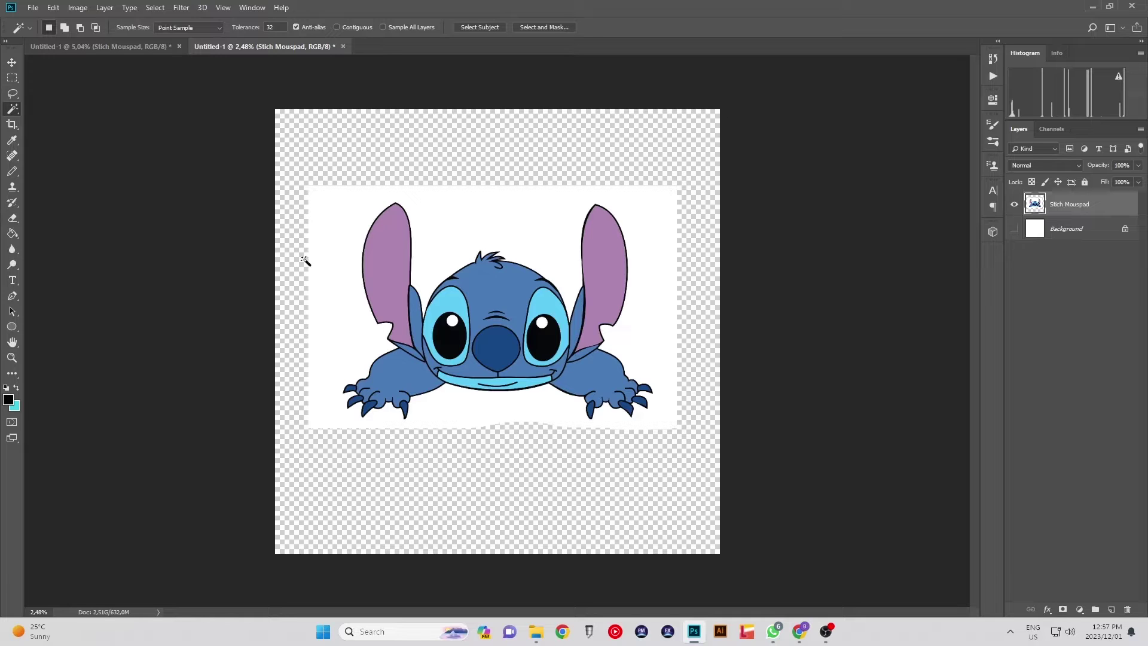
pyautogui.click(12, 109)
pyautogui.click(478, 217)
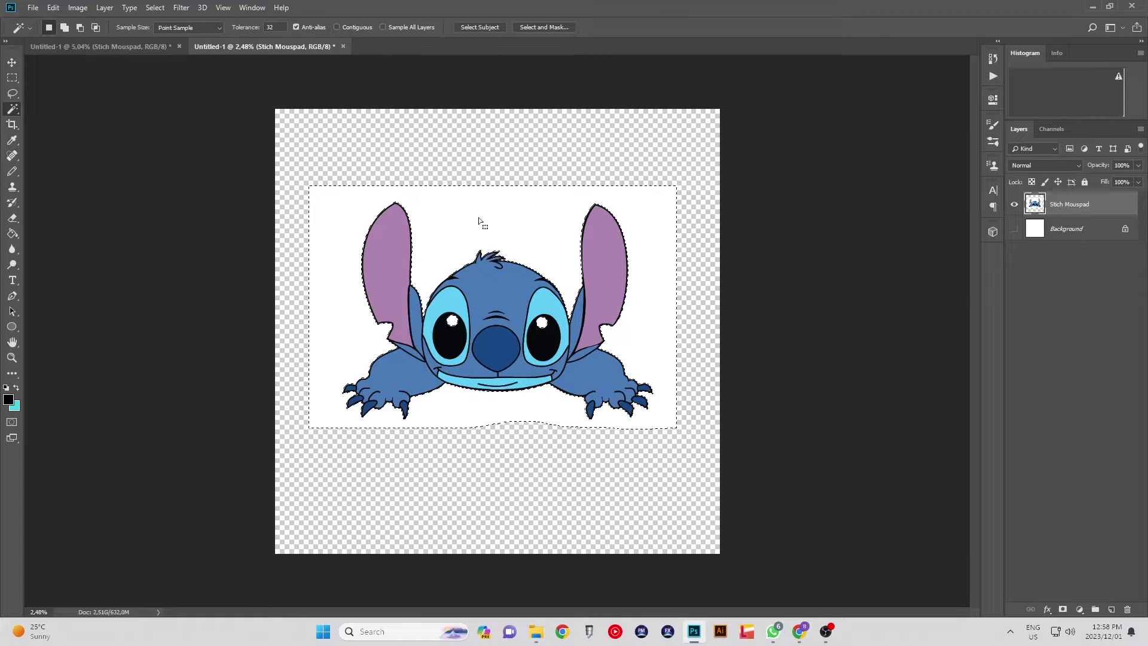
pyautogui.press('Delete')
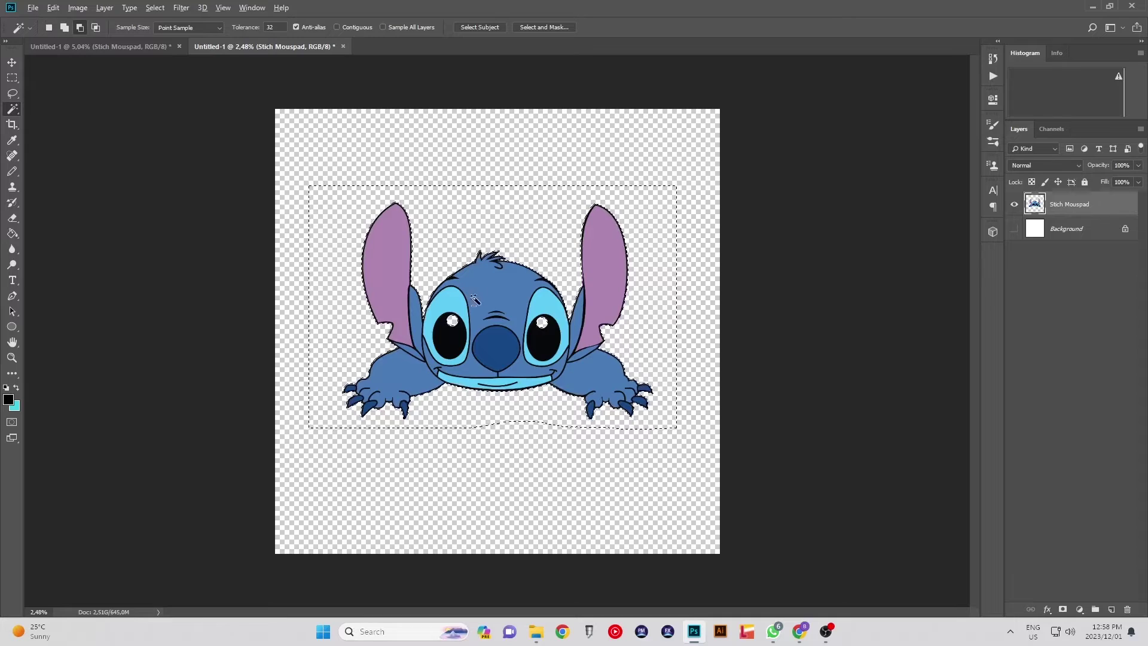
pyautogui.keyDown('alt'); pyautogui.scroll(5, 431, 339); pyautogui.keyUp('alt')
pyautogui.keyDown('alt'); pyautogui.scroll(1, 431, 340); pyautogui.keyUp('alt')
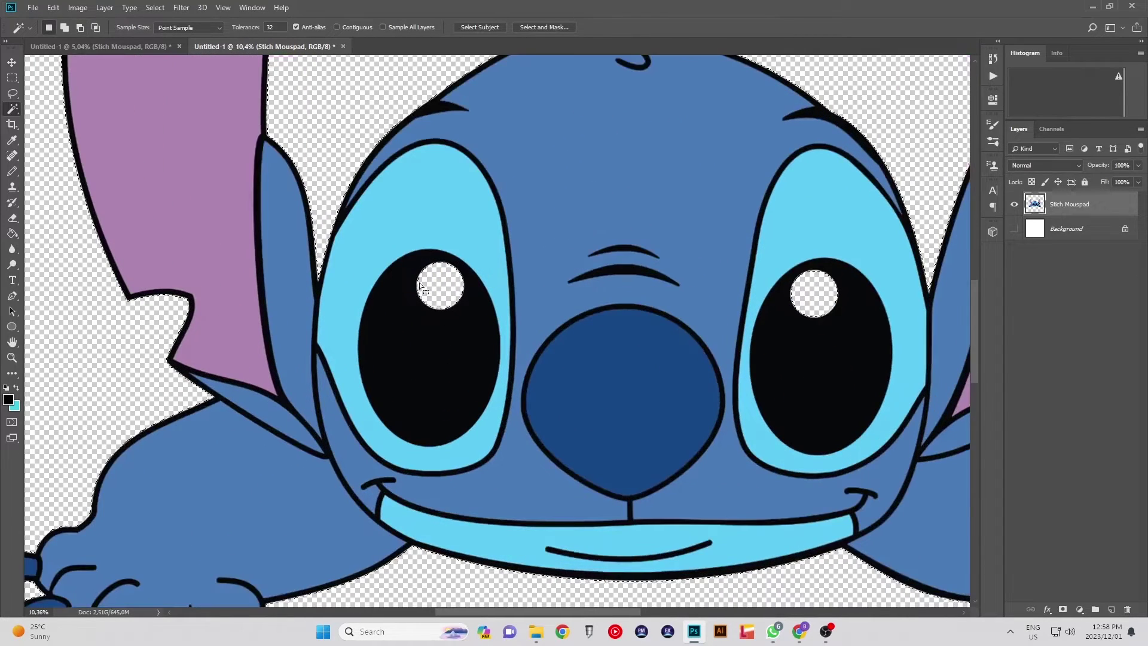
# - Fill the left and right eye highlights with white using the Paint Bucket
pyautogui.click(12, 140)
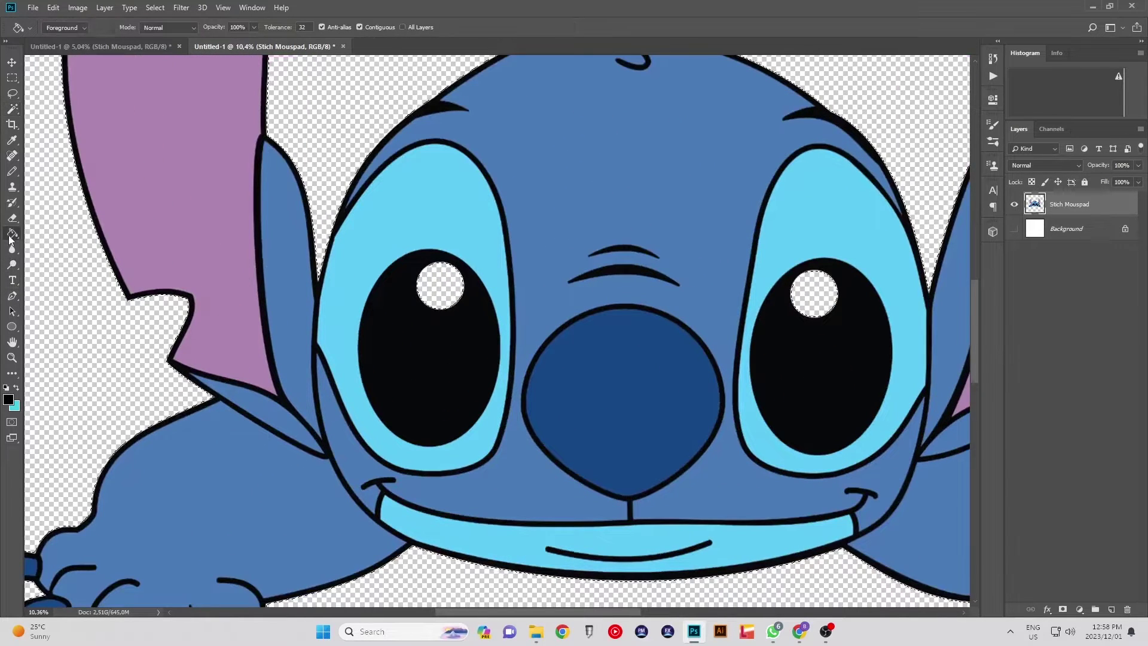
pyautogui.click(8, 399)
pyautogui.moveTo(653, 106); pyautogui.dragTo(596, 106)
pyautogui.click(867, 100)
pyautogui.press('g')
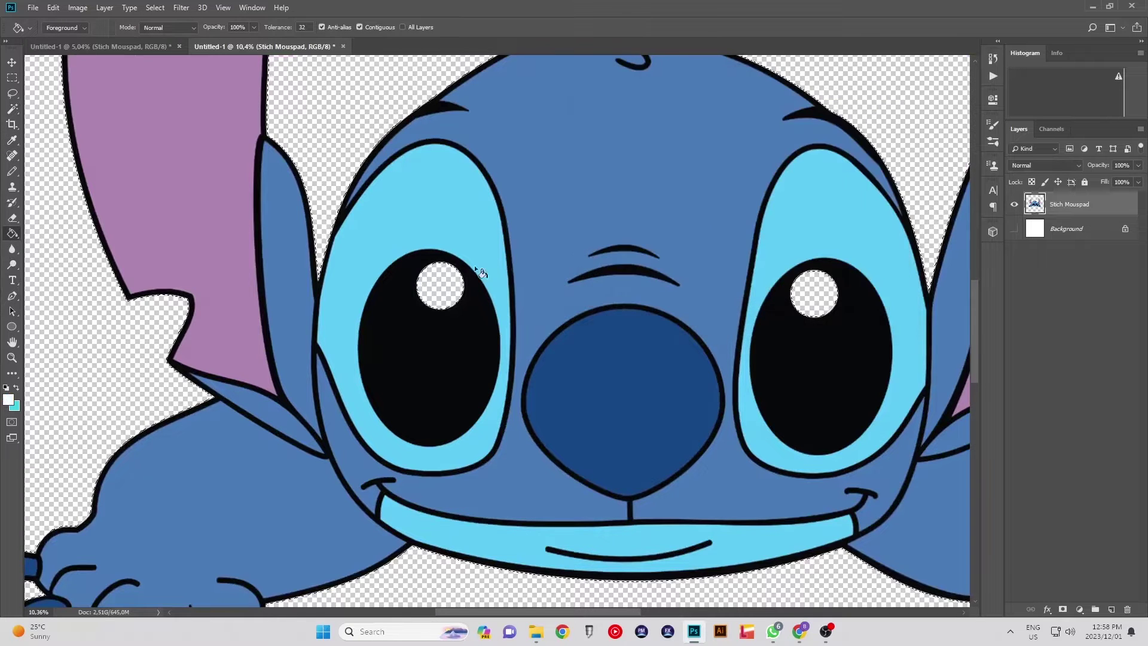
pyautogui.click(436, 285)
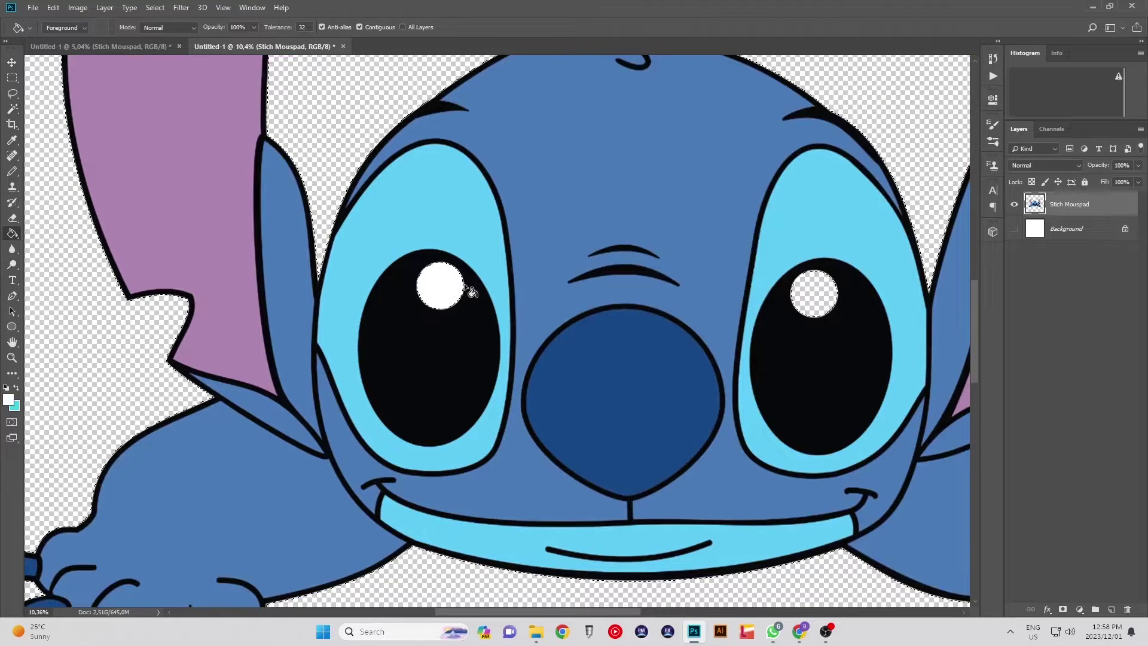
pyautogui.click(813, 294)
pyautogui.keyDown('alt'); pyautogui.scroll(10, 818, 293); pyautogui.keyUp('alt')
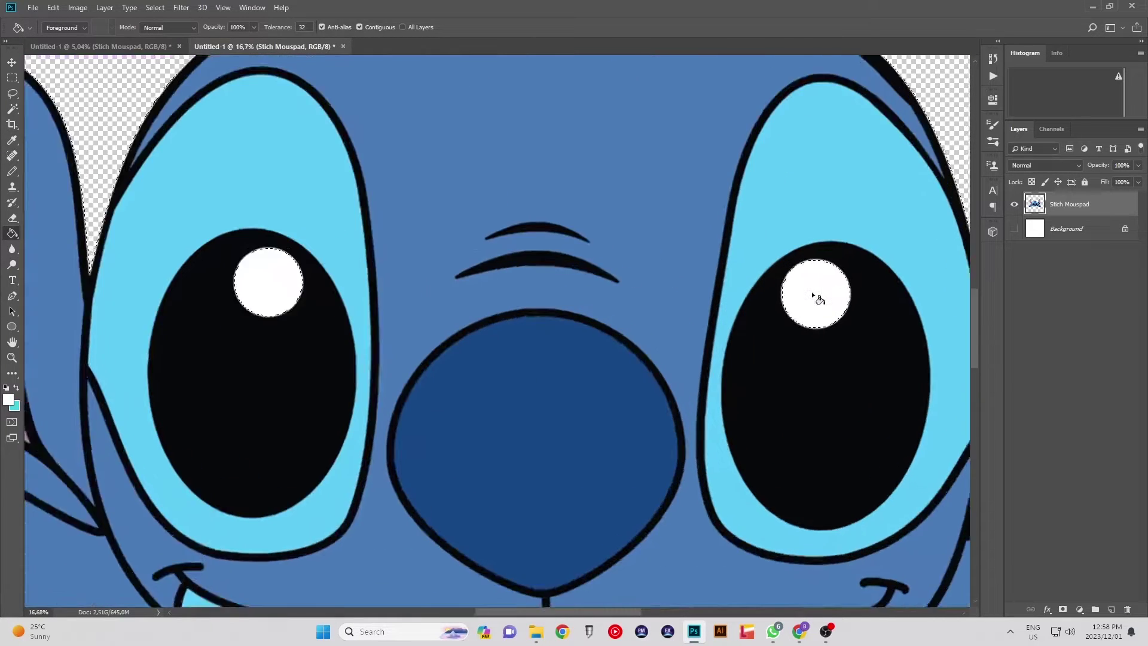
pyautogui.keyDown('alt'); pyautogui.scroll(-10, 818, 287); pyautogui.keyUp('alt')
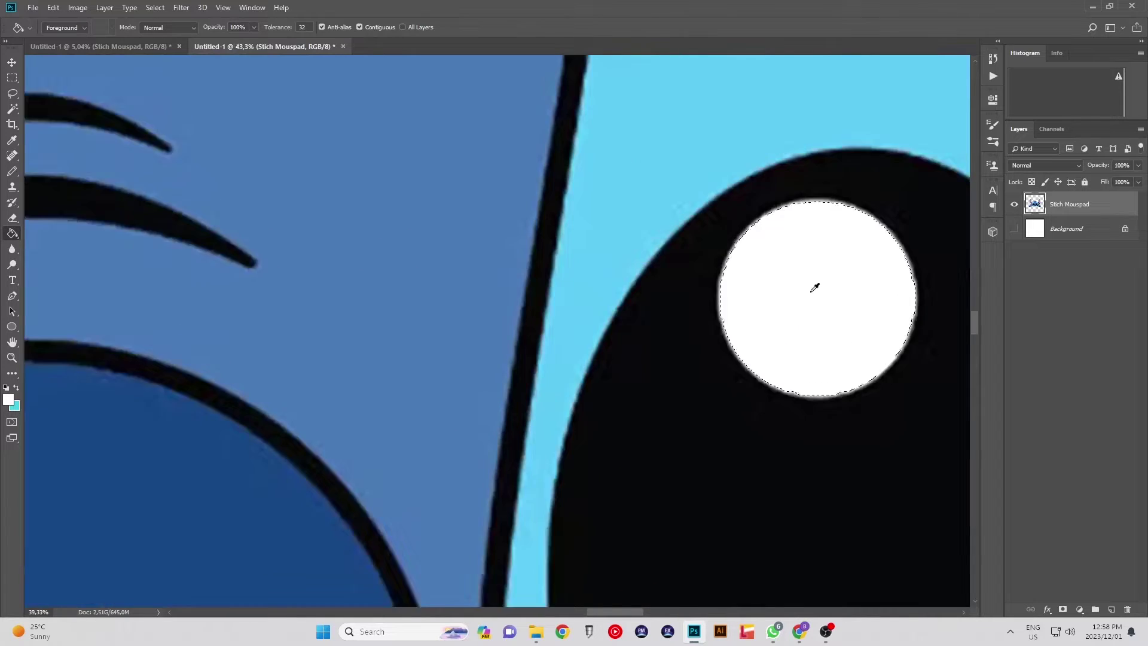
pyautogui.keyDown('alt'); pyautogui.scroll(-4, 378, 287); pyautogui.keyUp('alt')
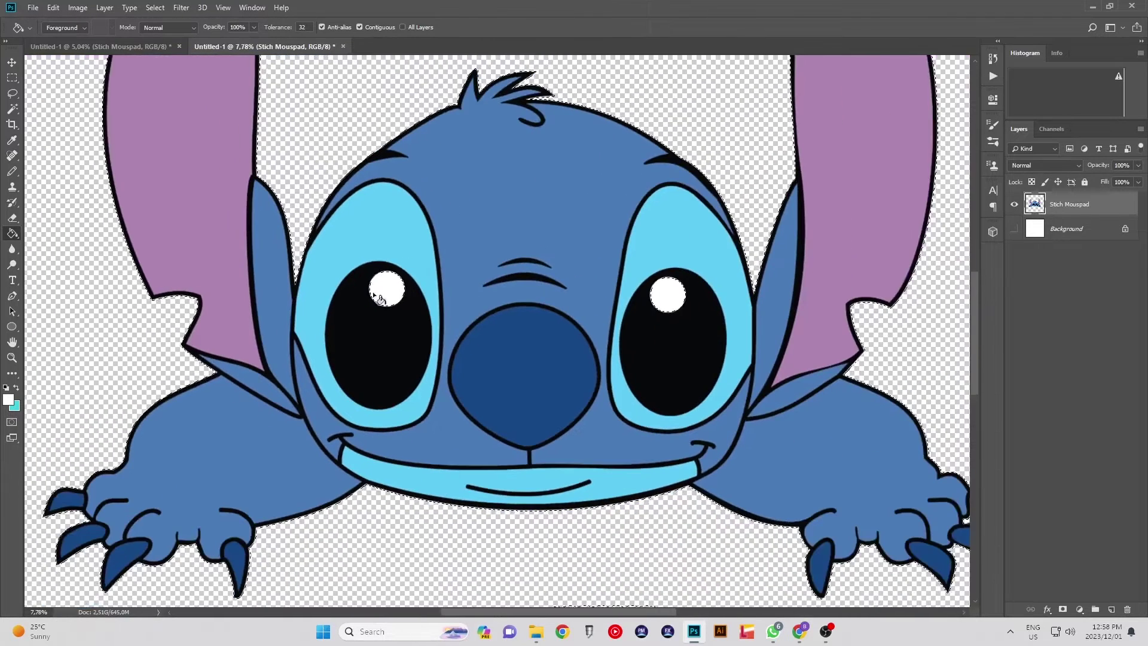
pyautogui.keyDown('alt'); pyautogui.scroll(-3, 313, 520); pyautogui.keyUp('alt')
# - Add a 60 px black Outside stroke to Stitch's layer in Layer Style
pyautogui.press('m')
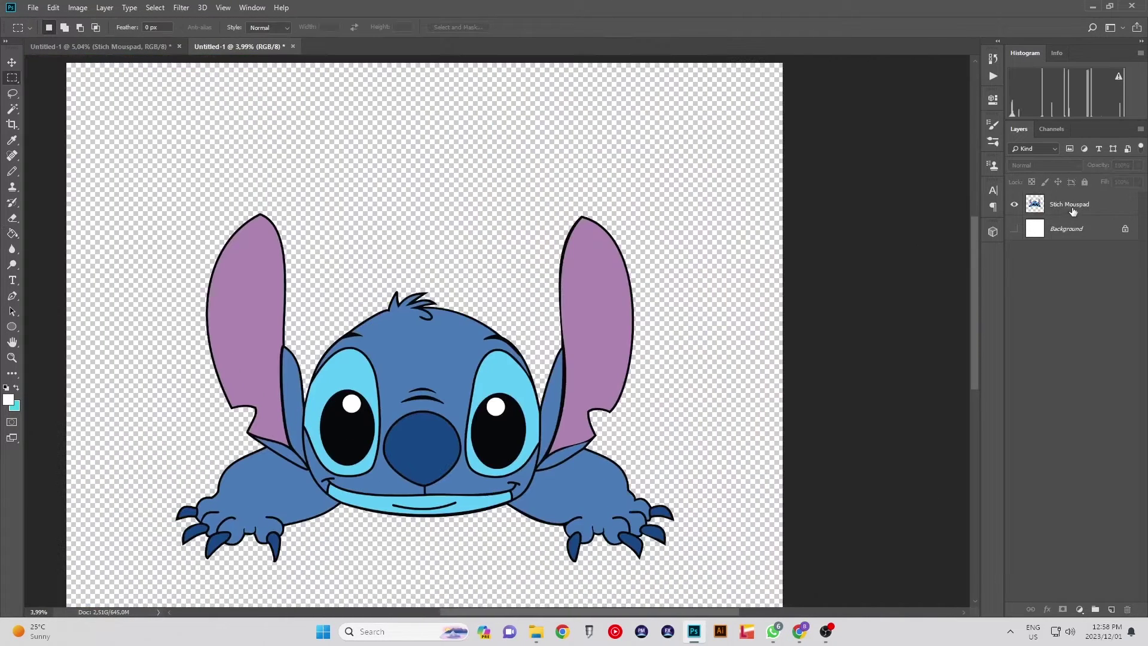
pyautogui.doubleClick(1103, 210)
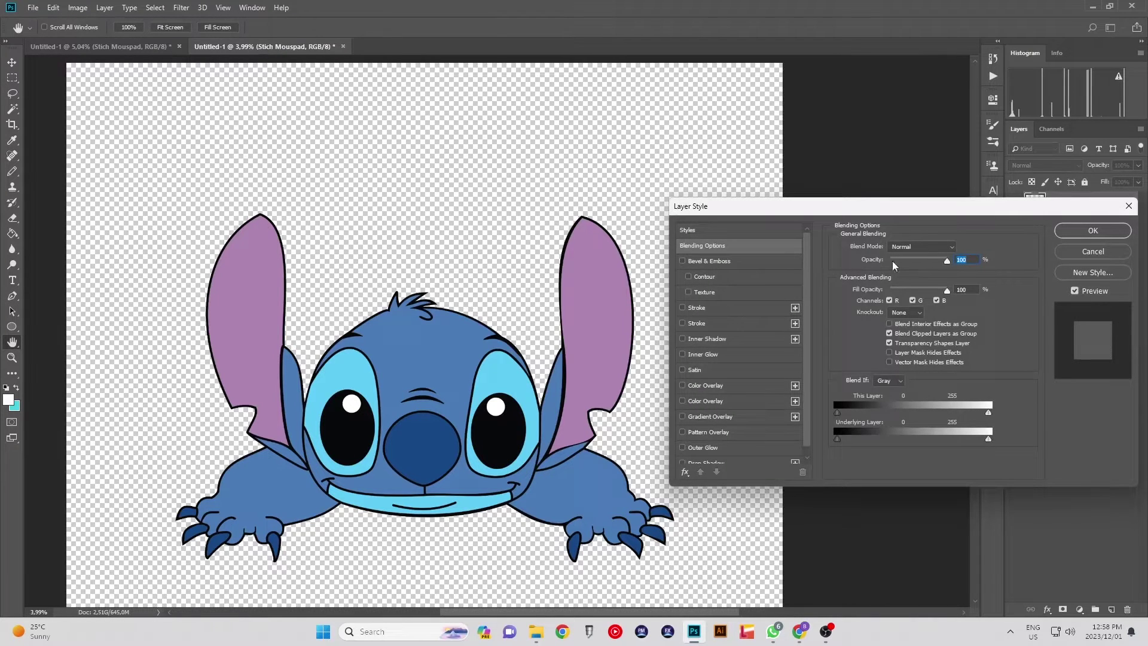
pyautogui.click(696, 309)
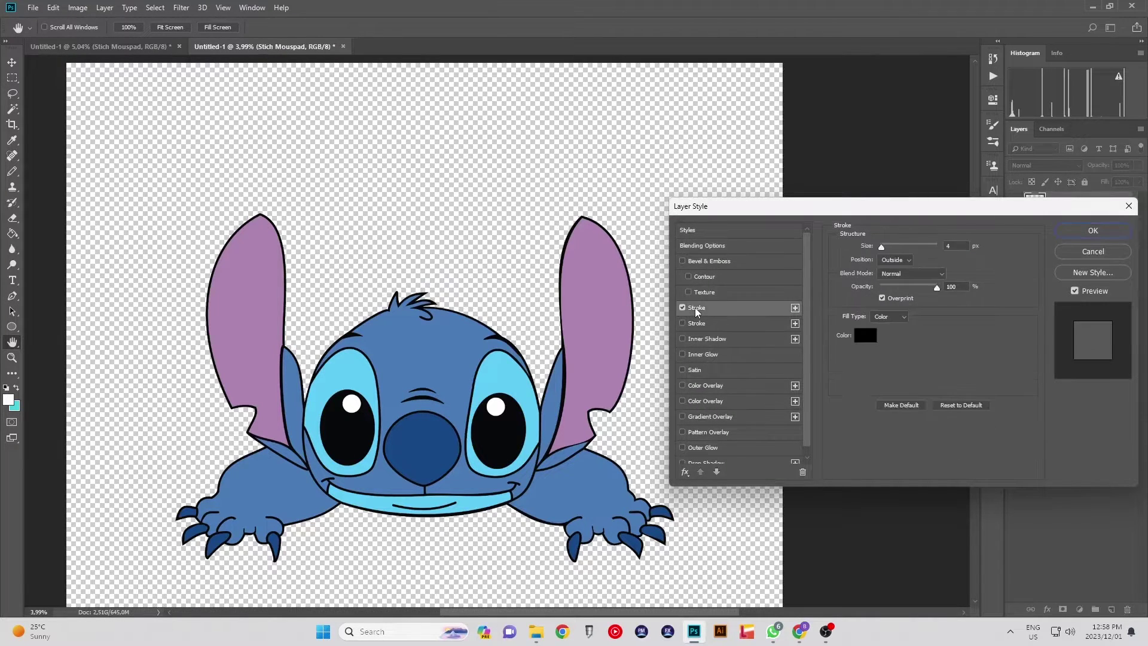
pyautogui.click(893, 260)
pyautogui.click(885, 281)
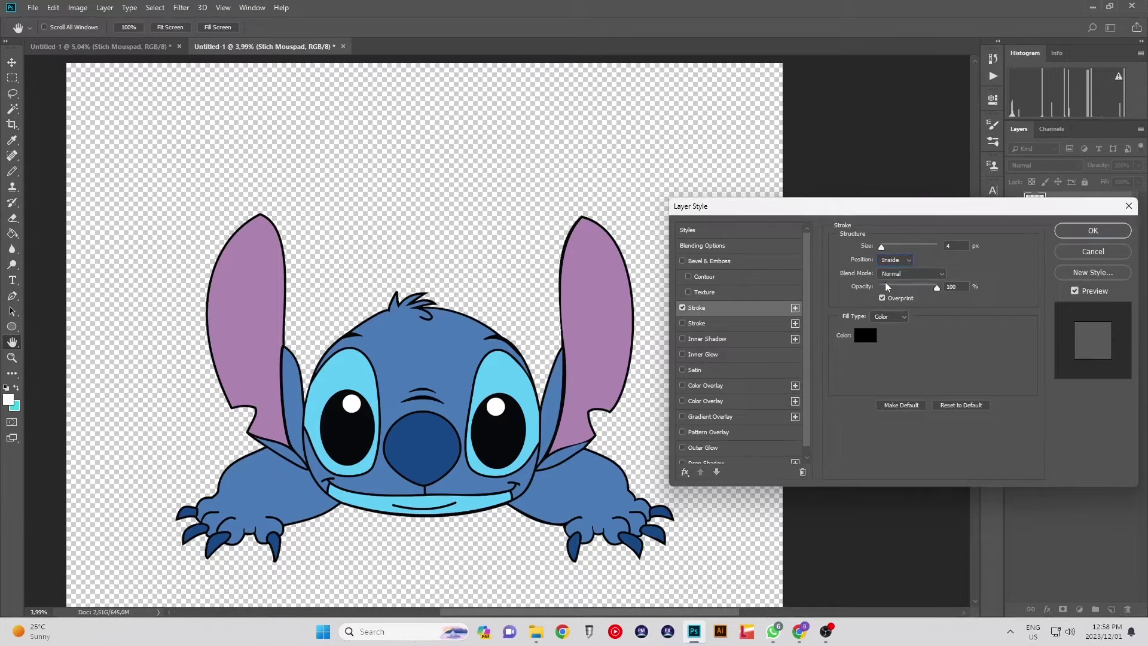
pyautogui.click(892, 272)
pyautogui.moveTo(885, 252); pyautogui.dragTo(890, 252)
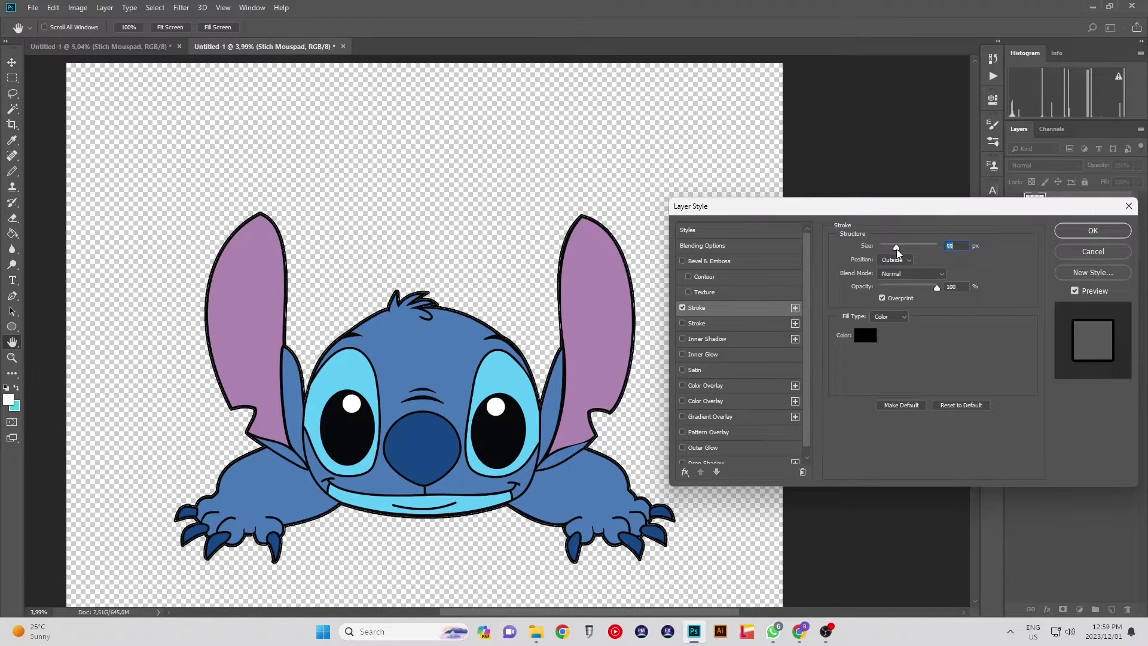
pyautogui.write('60')
# - Confirm the stroke effect and crop the canvas tightly to Stitch on top, left, right and bottom
pyautogui.click(1092, 230)
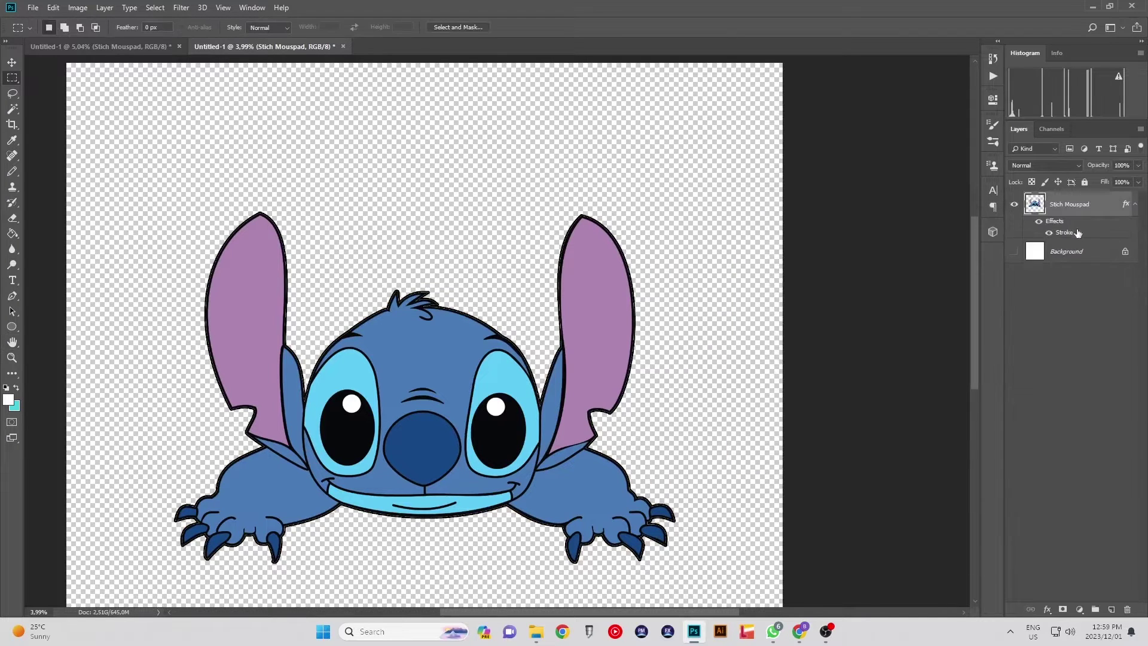
pyautogui.keyDown('alt'); pyautogui.scroll(5, 619, 423); pyautogui.keyUp('alt')
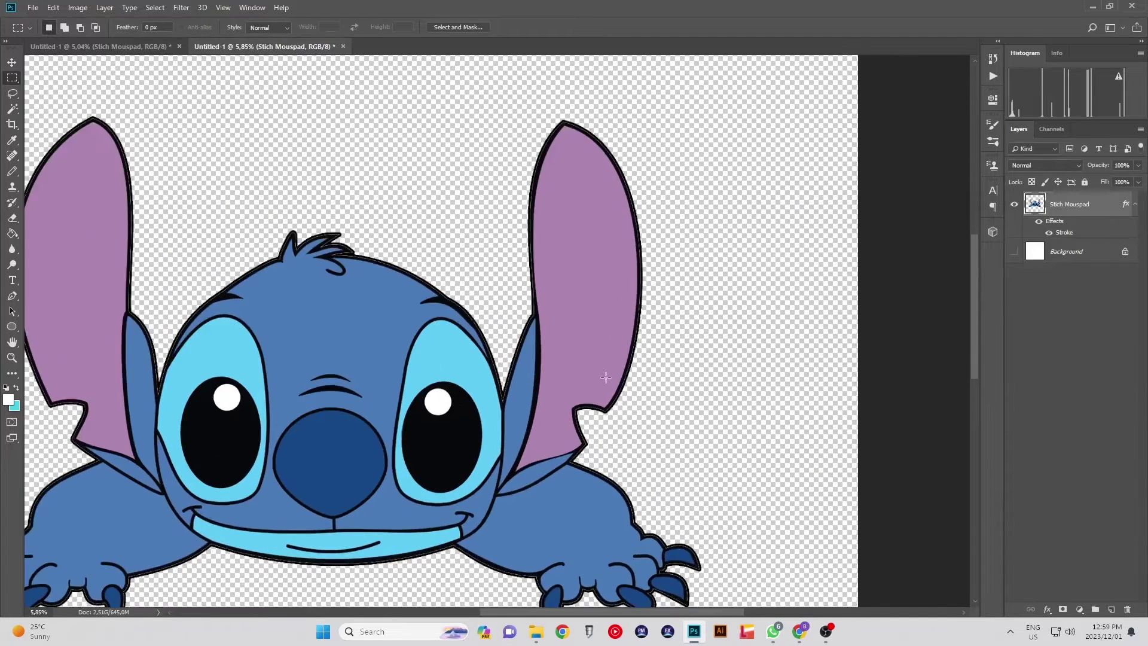
pyautogui.keyDown('alt'); pyautogui.scroll(-6, 622, 375); pyautogui.keyUp('alt')
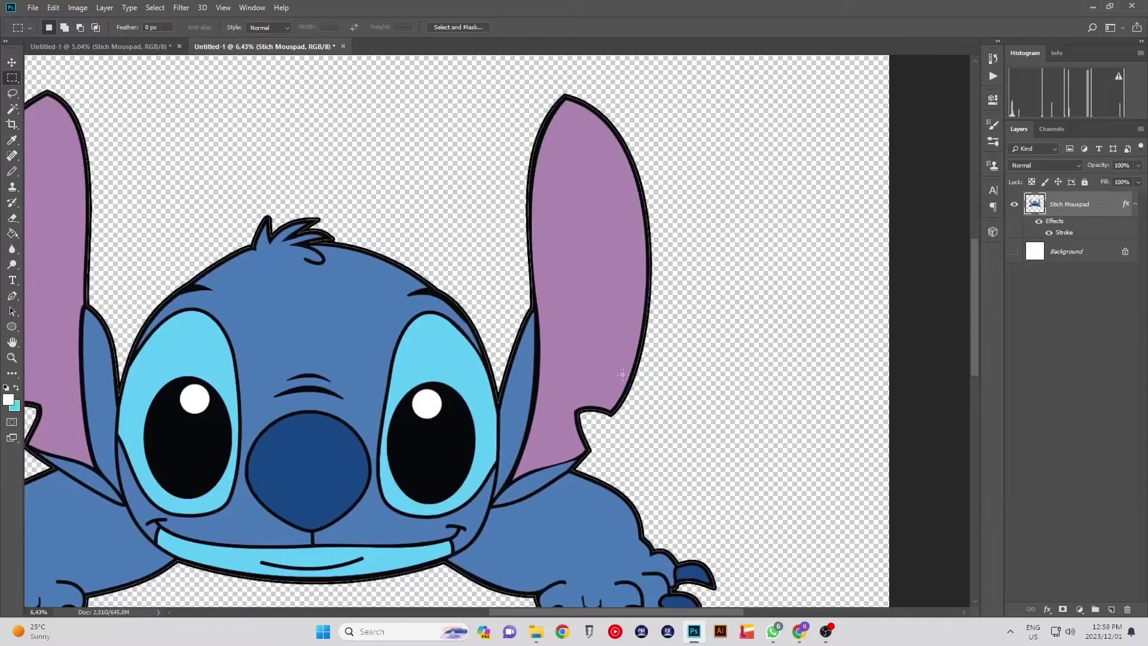
pyautogui.press('c')
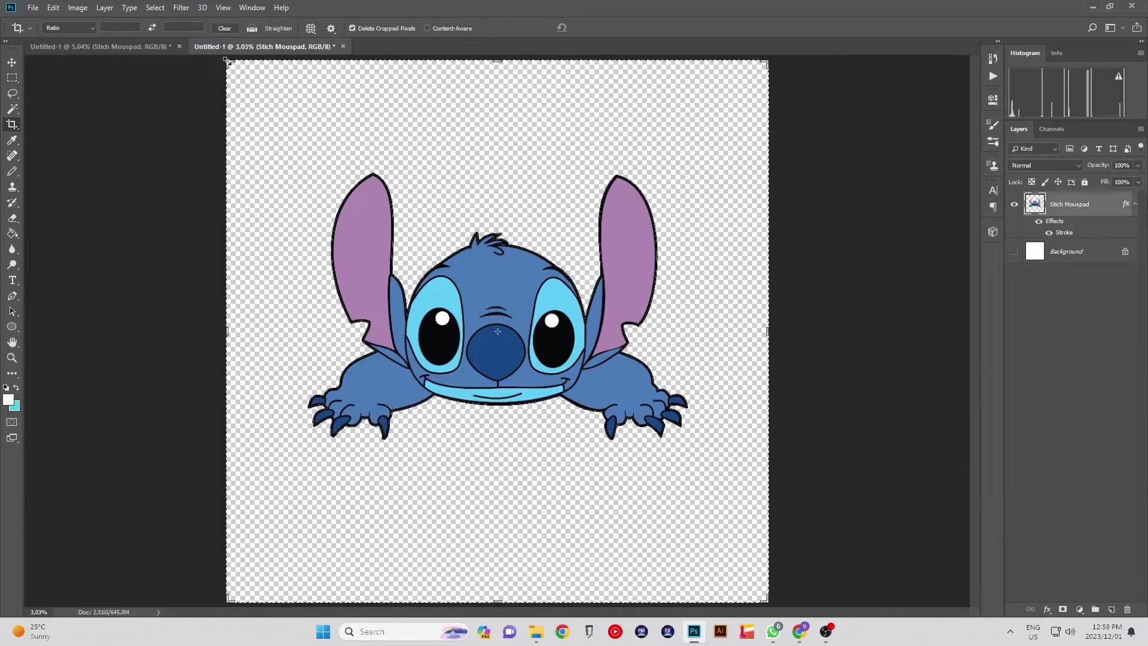
pyautogui.moveTo(497, 60); pyautogui.dragTo(490, 114)
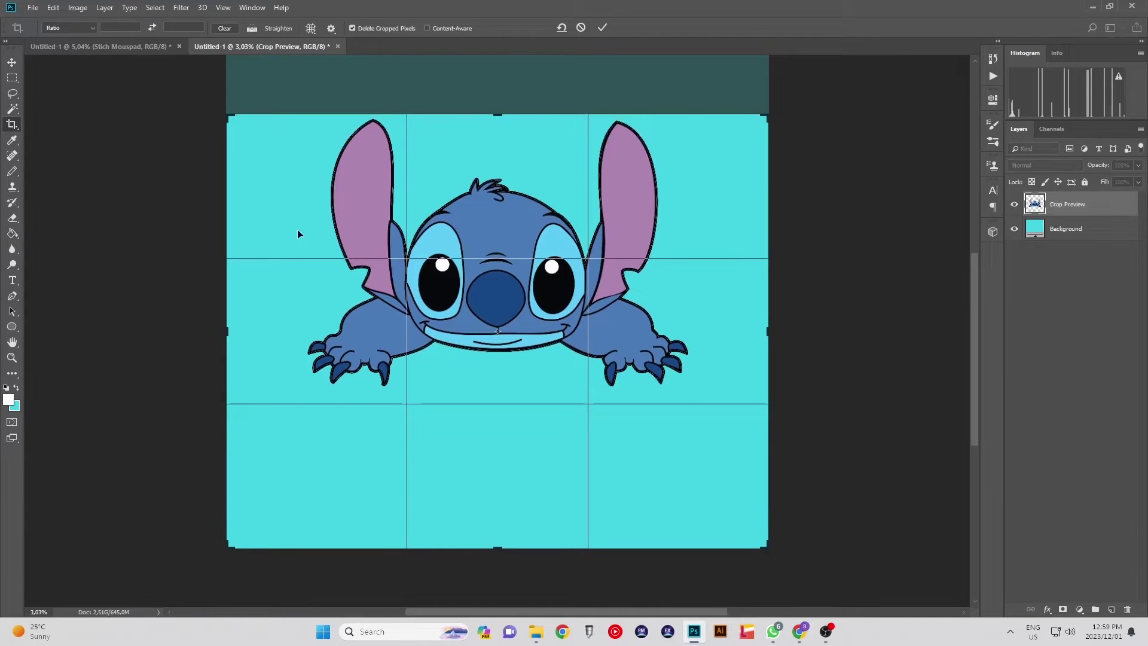
pyautogui.moveTo(223, 335); pyautogui.dragTo(265, 336)
pyautogui.moveTo(733, 335); pyautogui.dragTo(693, 334)
pyautogui.moveTo(499, 489); pyautogui.dragTo(499, 450)
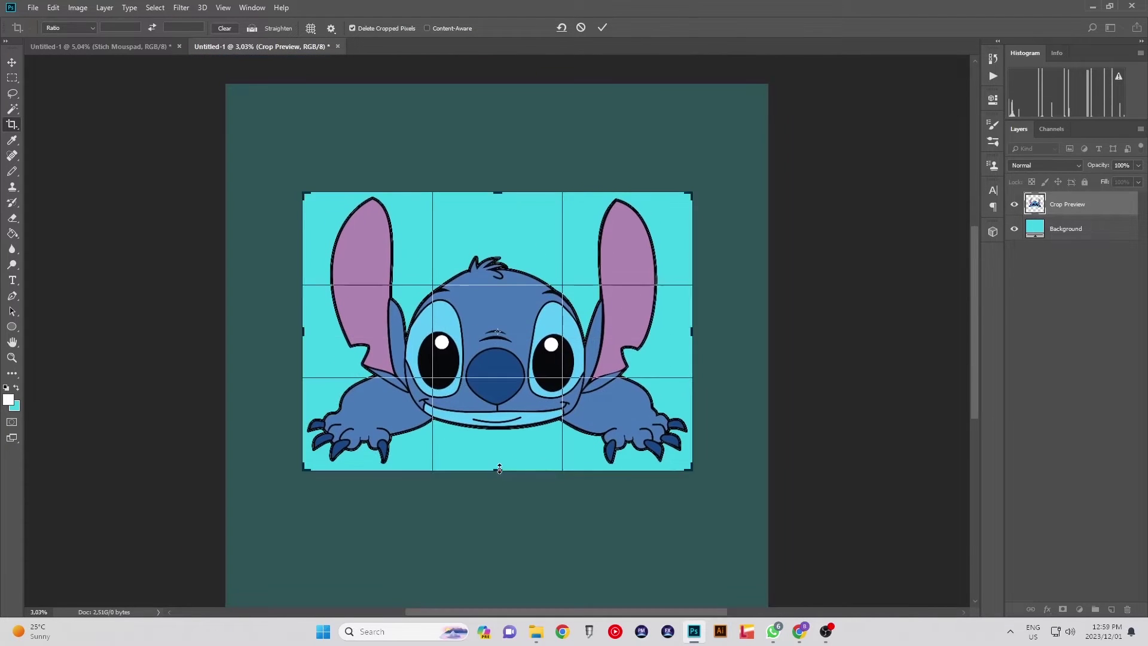
pyautogui.press('Return')
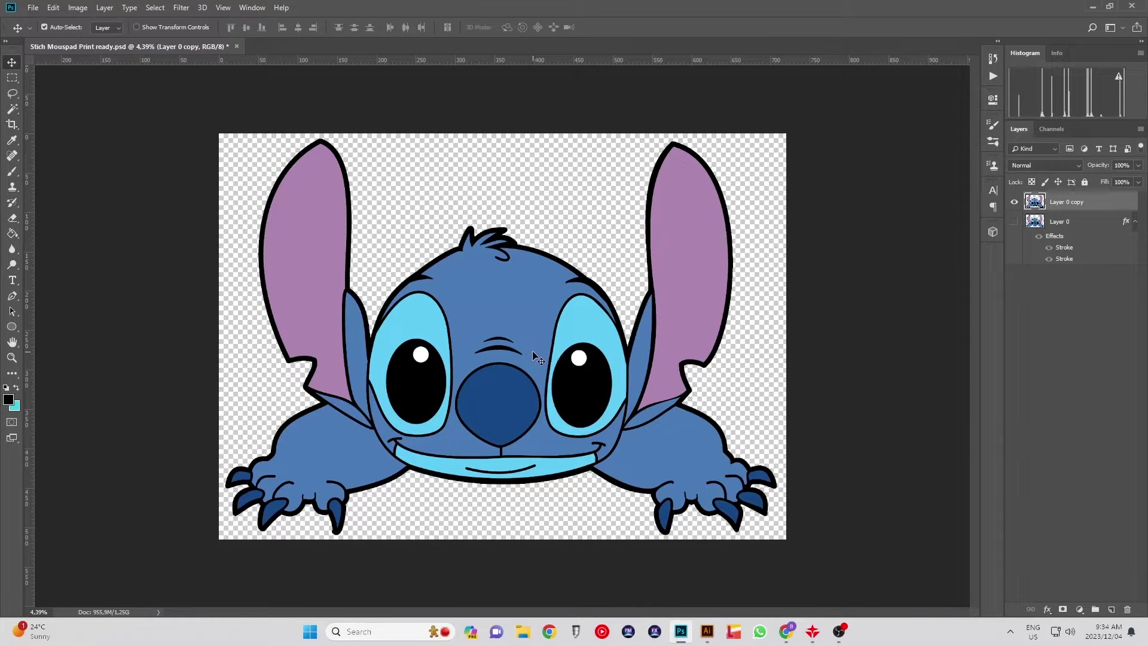
# - Give Layer 0 copy a 30 px red Outside stroke
pyautogui.press('h')
pyautogui.doubleClick(1094, 204)
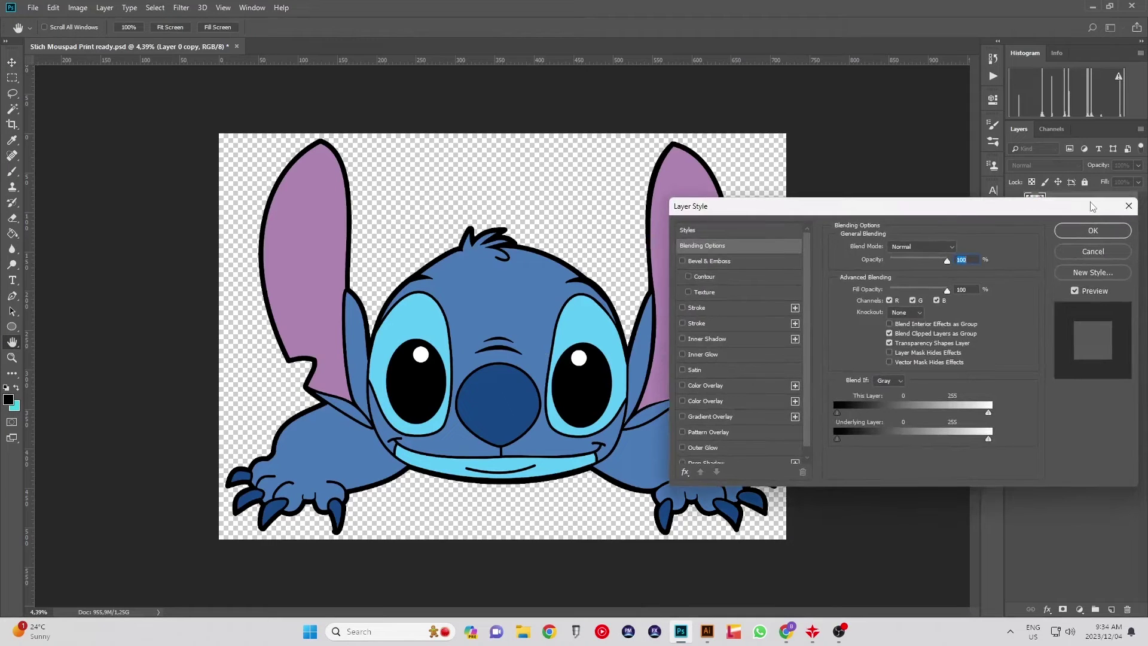
pyautogui.click(693, 307)
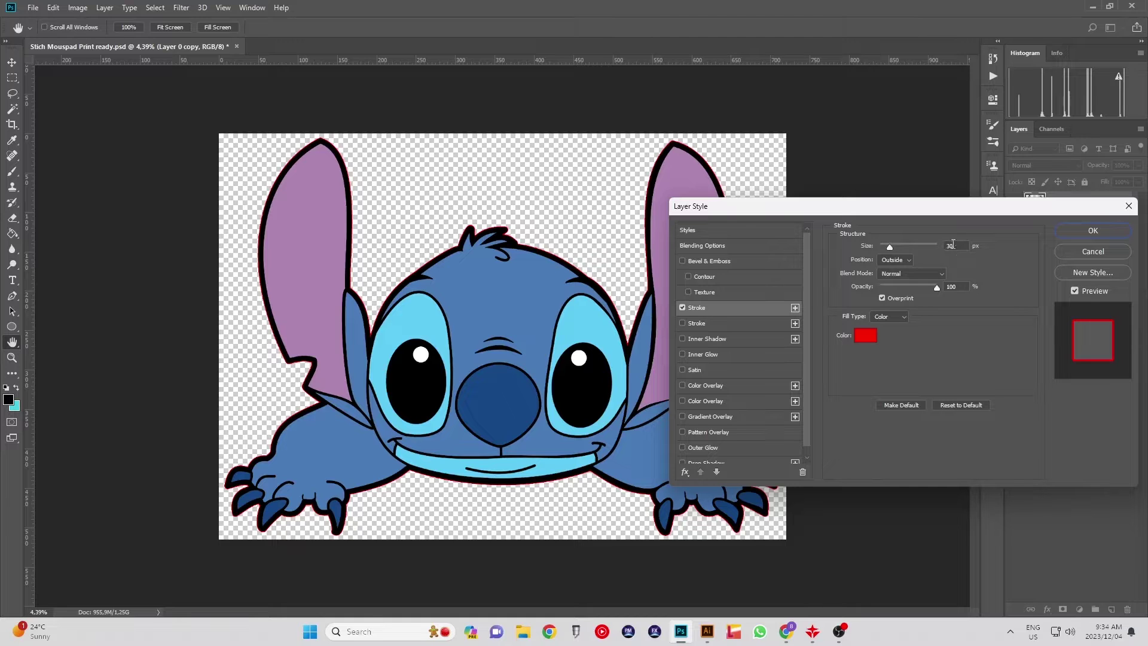
pyautogui.click(1092, 231)
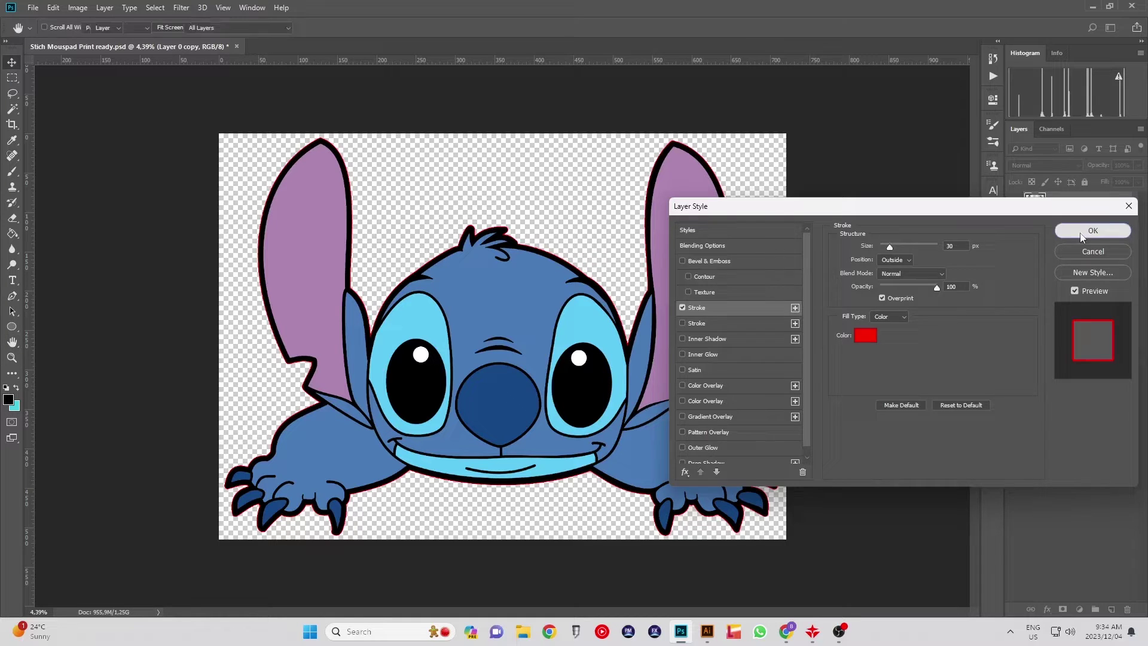
# - Select the red stroke band with the Magic Wand and cut it to a new layer with Layer Via Cut
pyautogui.click(12, 108)
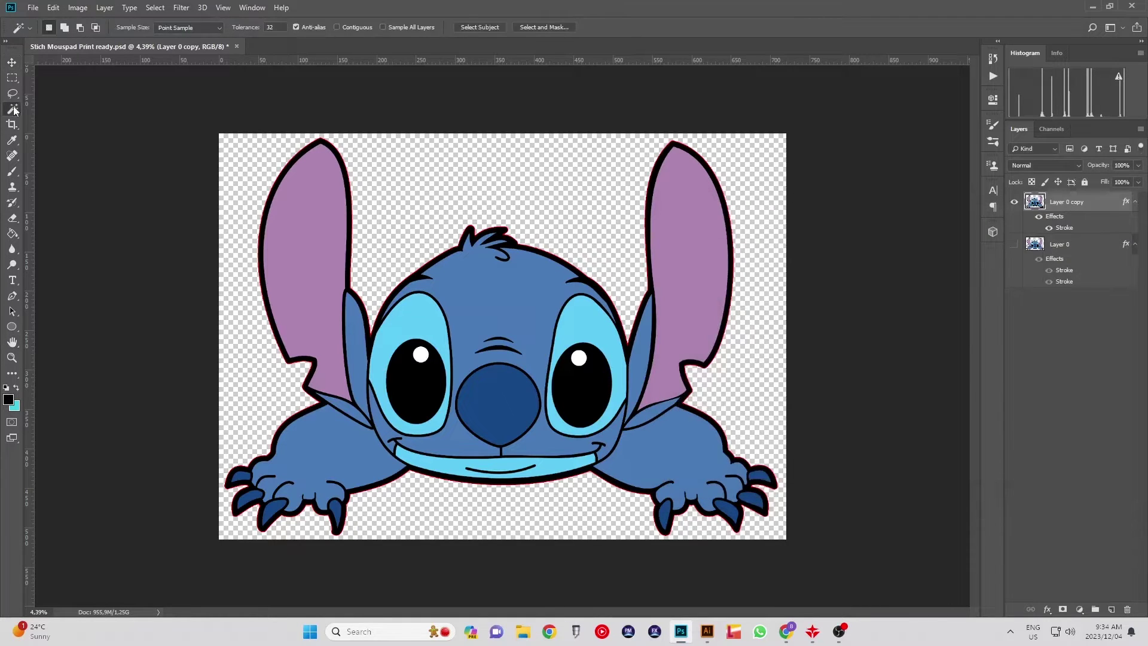
pyautogui.keyDown('alt'); pyautogui.scroll(3, 751, 292); pyautogui.keyUp('alt')
pyautogui.keyDown('alt'); pyautogui.scroll(5, 875, 308); pyautogui.keyUp('alt')
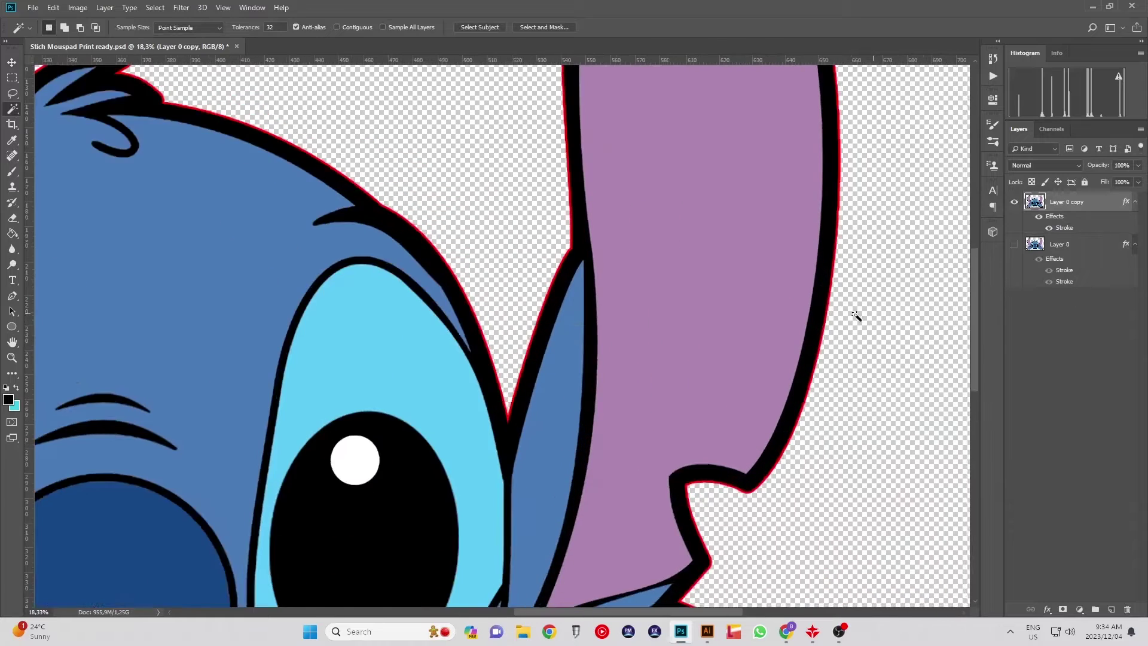
pyautogui.keyDown('alt'); pyautogui.scroll(2, 799, 309); pyautogui.keyUp('alt')
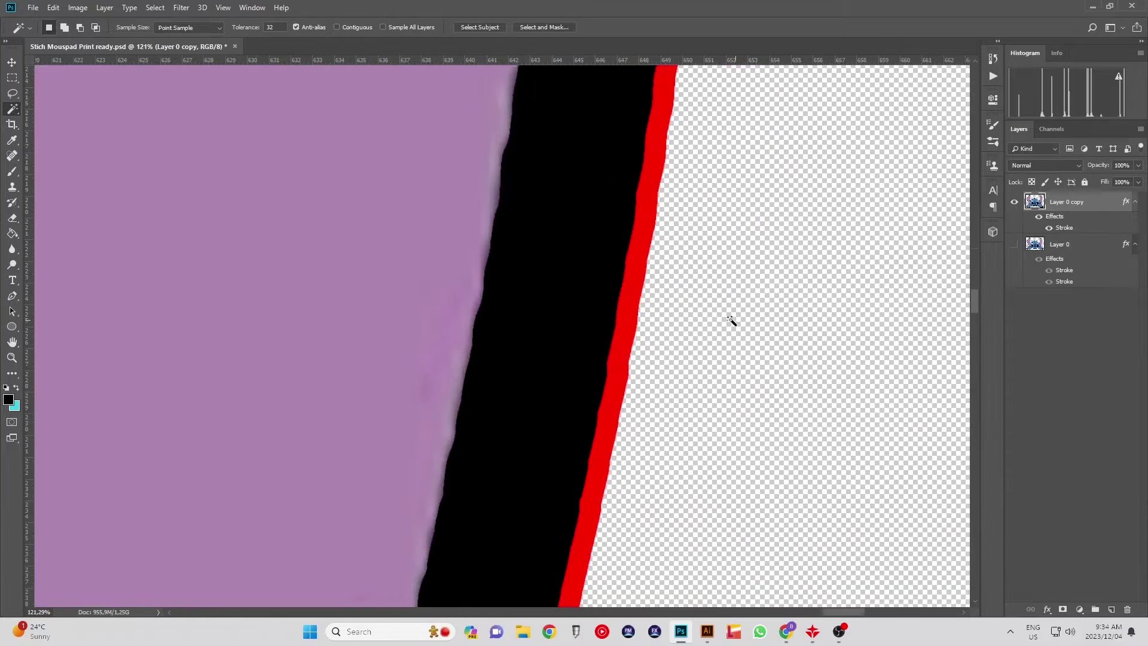
pyautogui.click(634, 299)
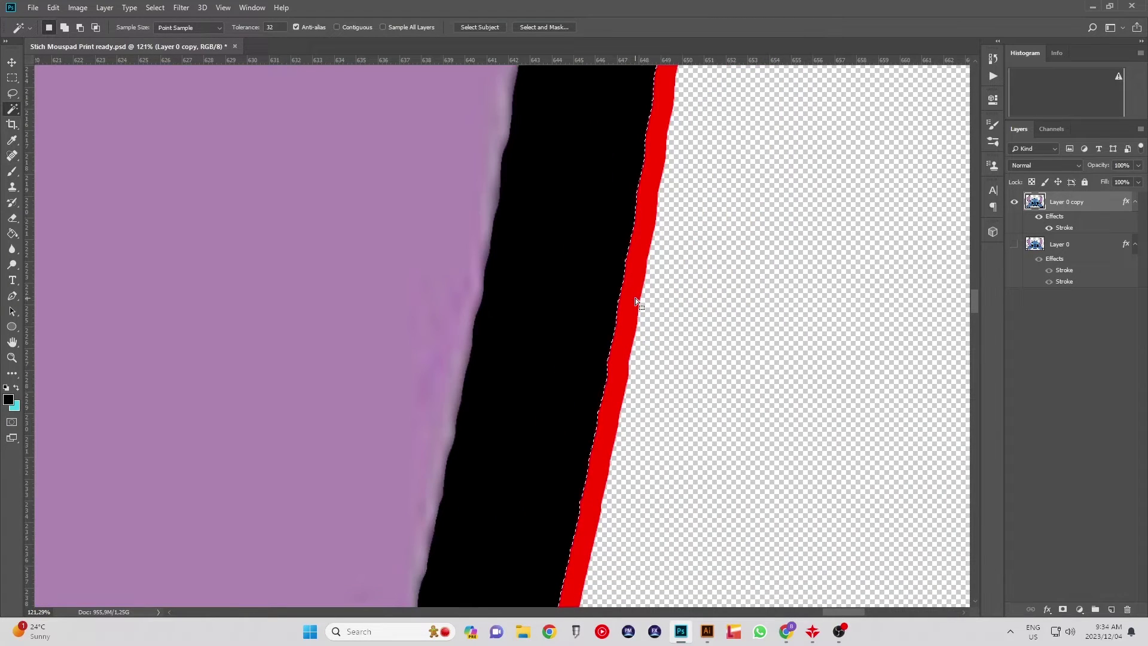
pyautogui.scroll(-1, 635, 297)
pyautogui.rightClick(628, 292)
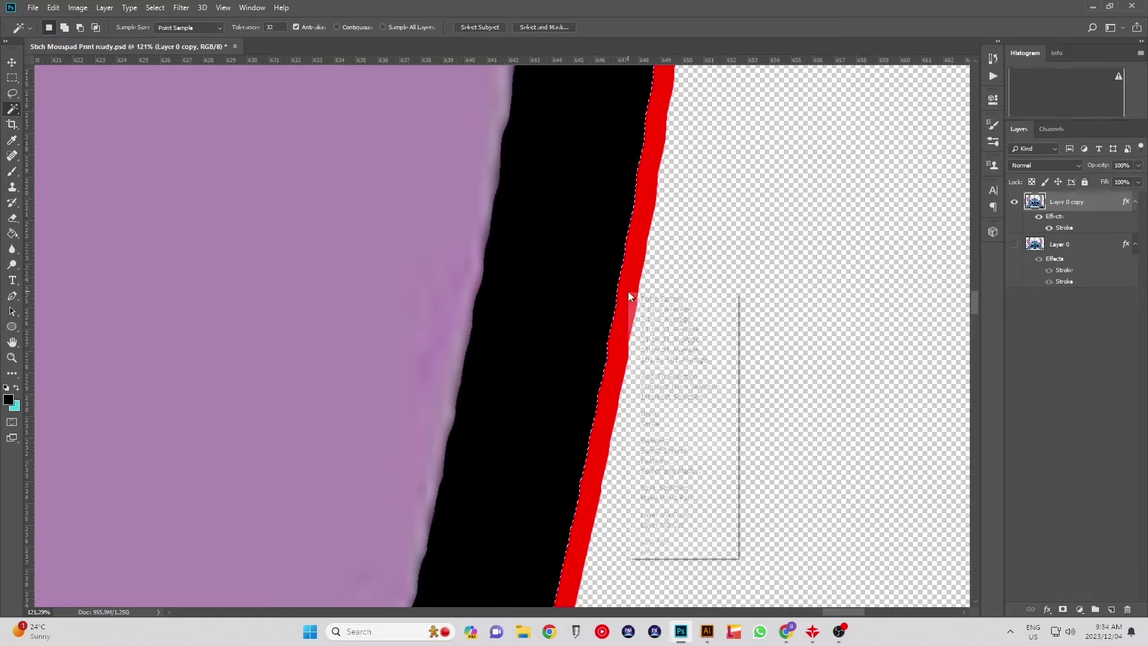
pyautogui.click(668, 524)
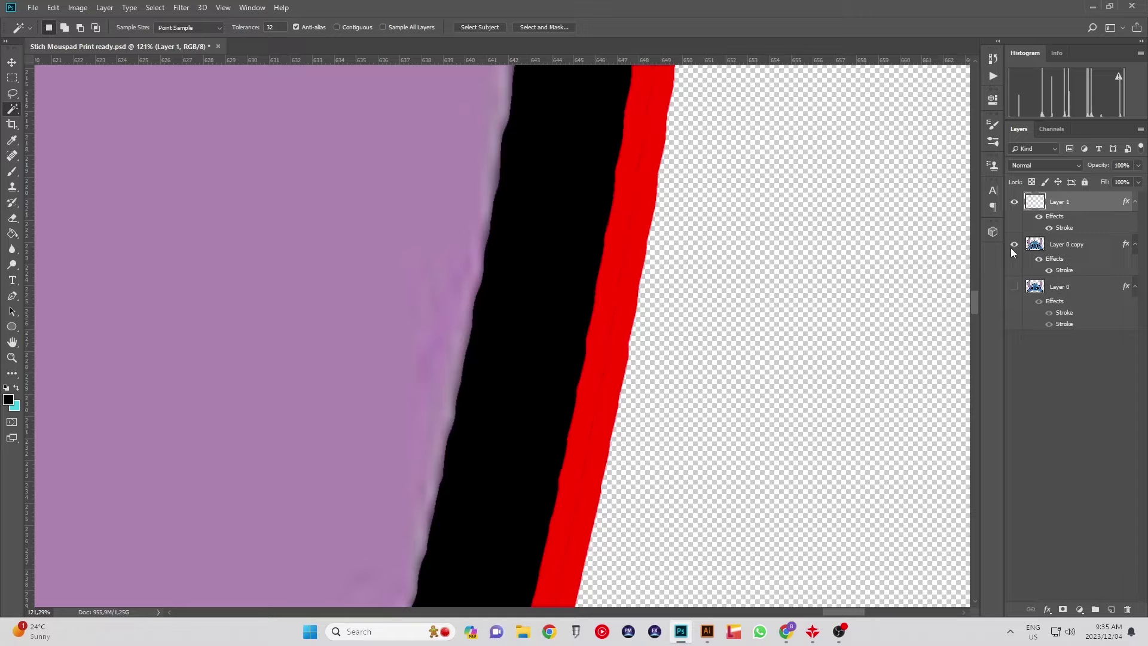
# - Hide Layer 0 copy and place a horizontal guide at the canvas top edge
pyautogui.click(1014, 247)
pyautogui.keyDown('ctrl'); pyautogui.hscroll(2, 707, 303); pyautogui.keyUp('ctrl')
pyautogui.keyDown('alt'); pyautogui.scroll(-10, 582, 315); pyautogui.keyUp('alt')
pyautogui.keyDown('alt'); pyautogui.scroll(-3, 350, 323); pyautogui.keyUp('alt')
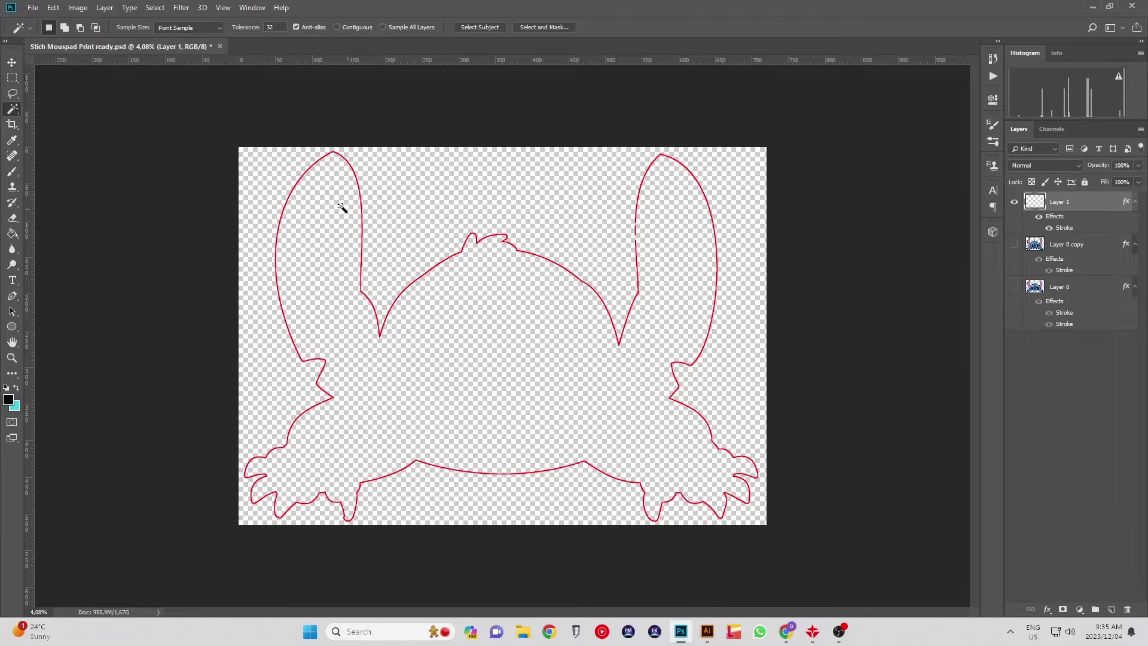
pyautogui.click(11, 63)
pyautogui.moveTo(343, 64); pyautogui.dragTo(336, 153)
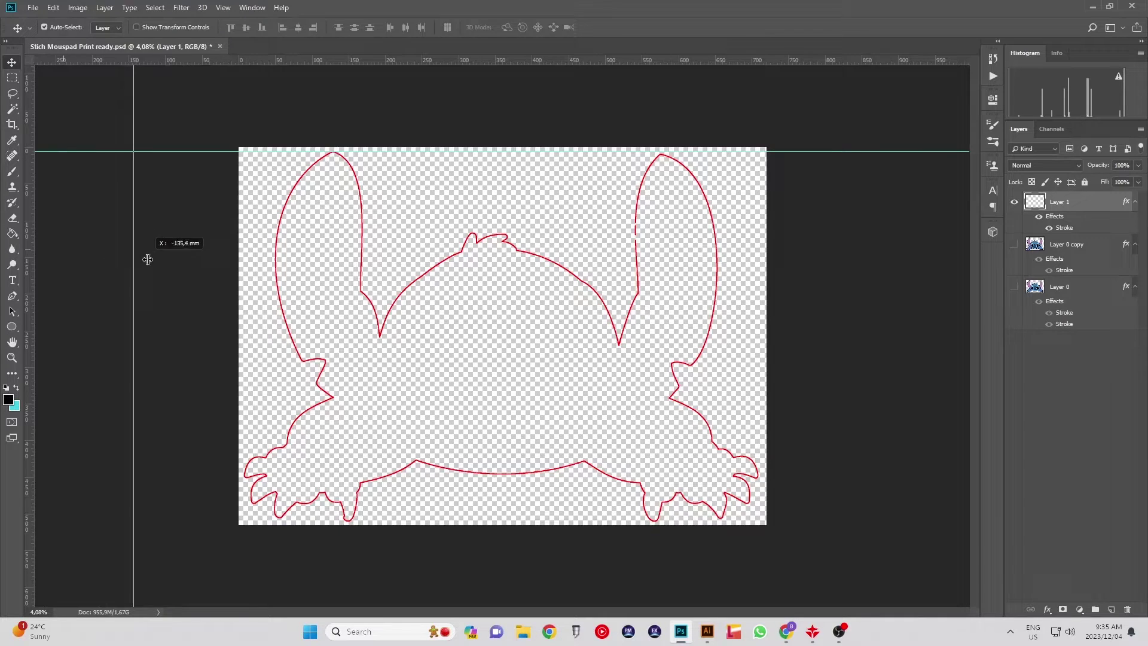
# - Place a vertical guide exactly on the canvas left edge
pyautogui.moveTo(147, 259); pyautogui.dragTo(244, 281)
pyautogui.keyDown('alt'); pyautogui.scroll(10, 241, 483); pyautogui.keyUp('alt')
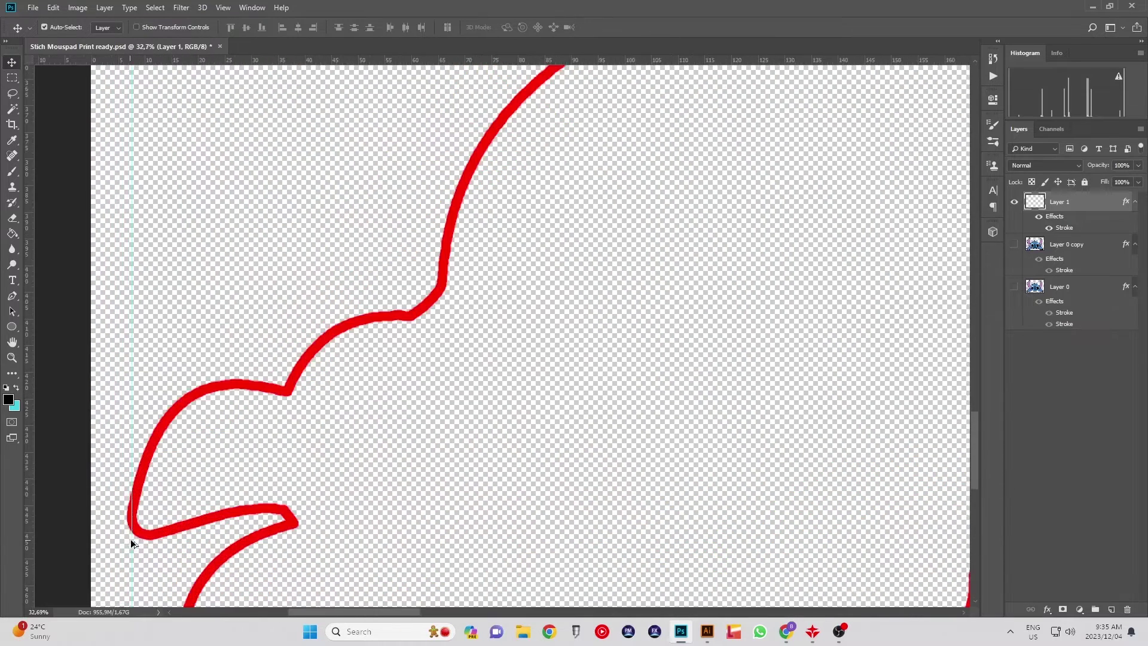
pyautogui.keyDown('alt'); pyautogui.scroll(1, 130, 539); pyautogui.keyUp('alt')
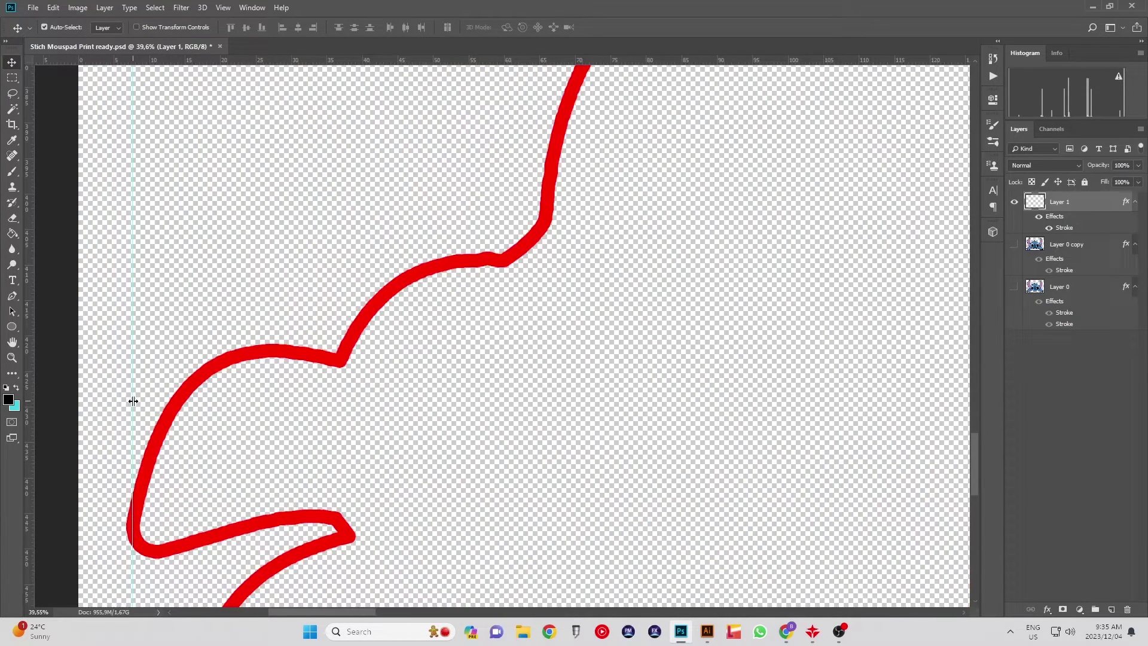
pyautogui.moveTo(133, 400); pyautogui.dragTo(126, 400)
pyautogui.keyDown('alt'); pyautogui.scroll(-6, 153, 370); pyautogui.keyUp('alt')
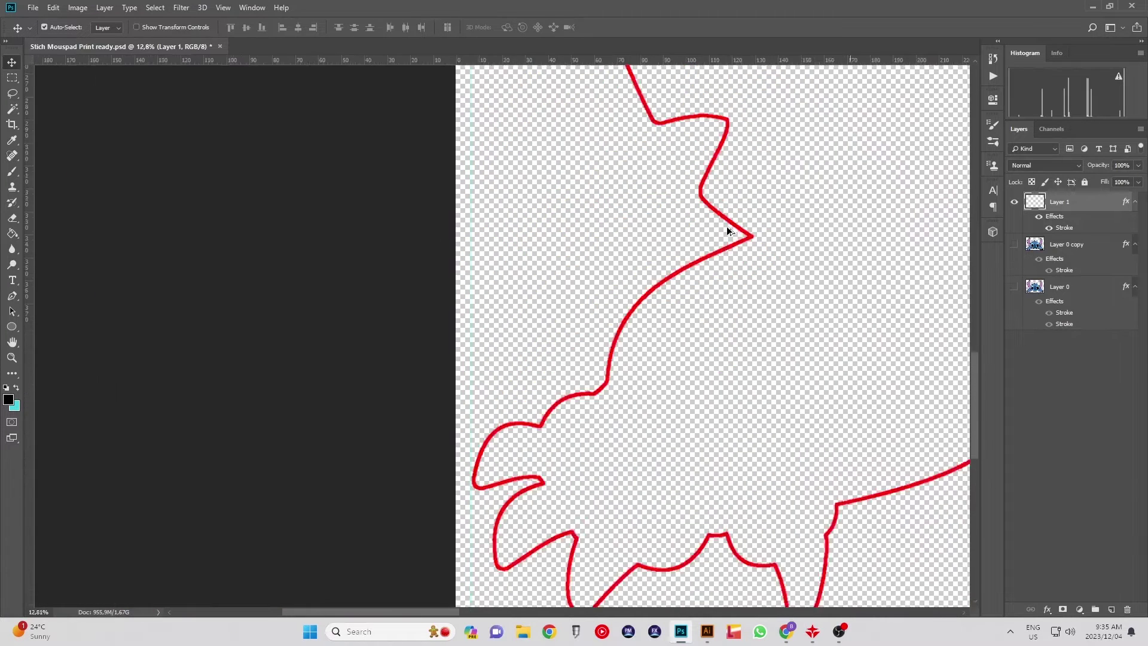
pyautogui.scroll(5, 718, 209)
pyautogui.keyDown('alt'); pyautogui.scroll(-1, 795, 143); pyautogui.keyUp('alt')
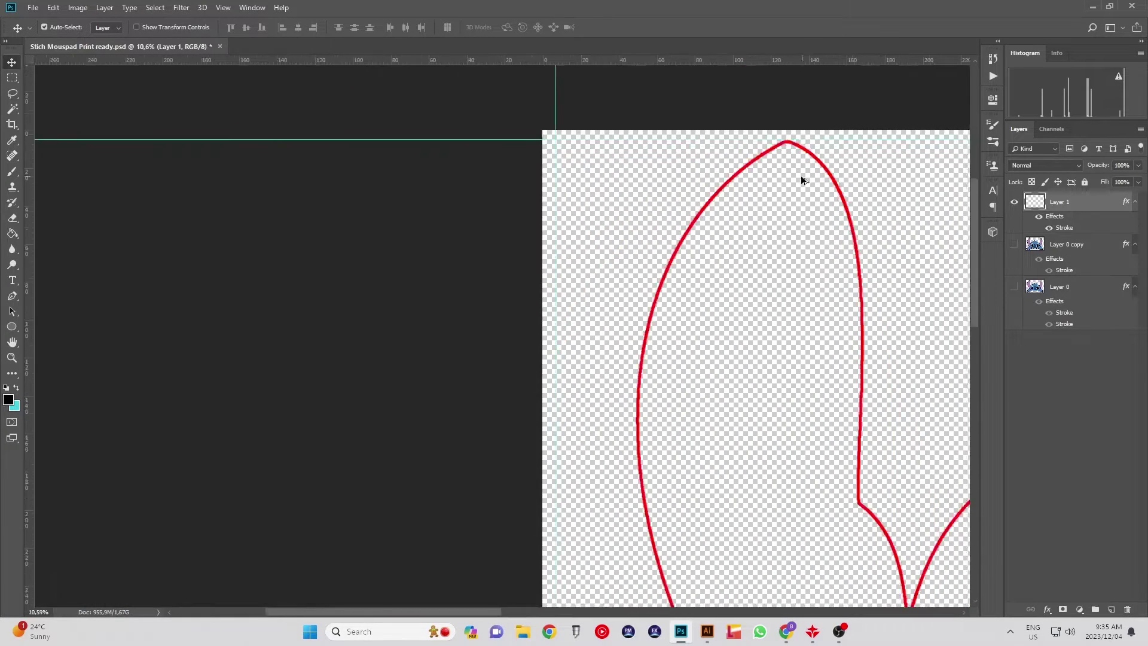
pyautogui.keyDown('alt'); pyautogui.scroll(-4, 801, 179); pyautogui.keyUp('alt')
# - Add guides along the canvas right and bottom edges, nudging the bottom one into place
pyautogui.moveTo(28, 272); pyautogui.dragTo(863, 543)
pyautogui.keyDown('alt'); pyautogui.scroll(14, 804, 512); pyautogui.keyUp('alt')
pyautogui.keyDown('alt'); pyautogui.scroll(-4, 863, 543); pyautogui.keyUp('alt')
pyautogui.keyDown('alt'); pyautogui.scroll(-3, 543, 543); pyautogui.keyUp('alt')
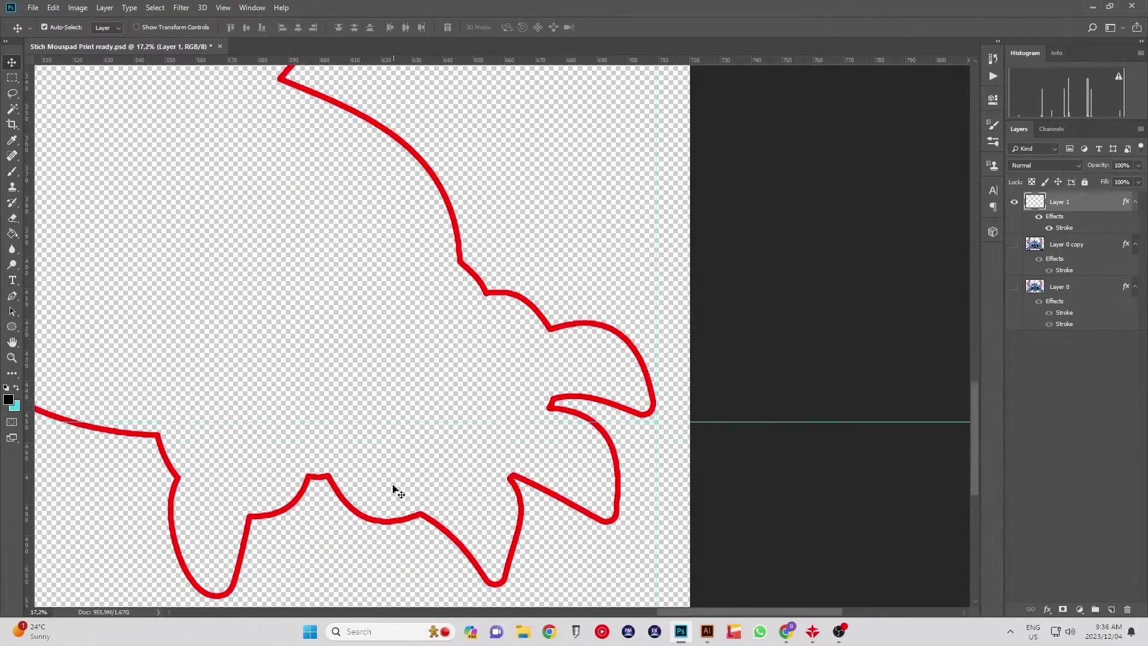
pyautogui.moveTo(385, 422); pyautogui.dragTo(404, 594)
pyautogui.keyDown('alt'); pyautogui.scroll(4, 192, 584); pyautogui.keyUp('alt')
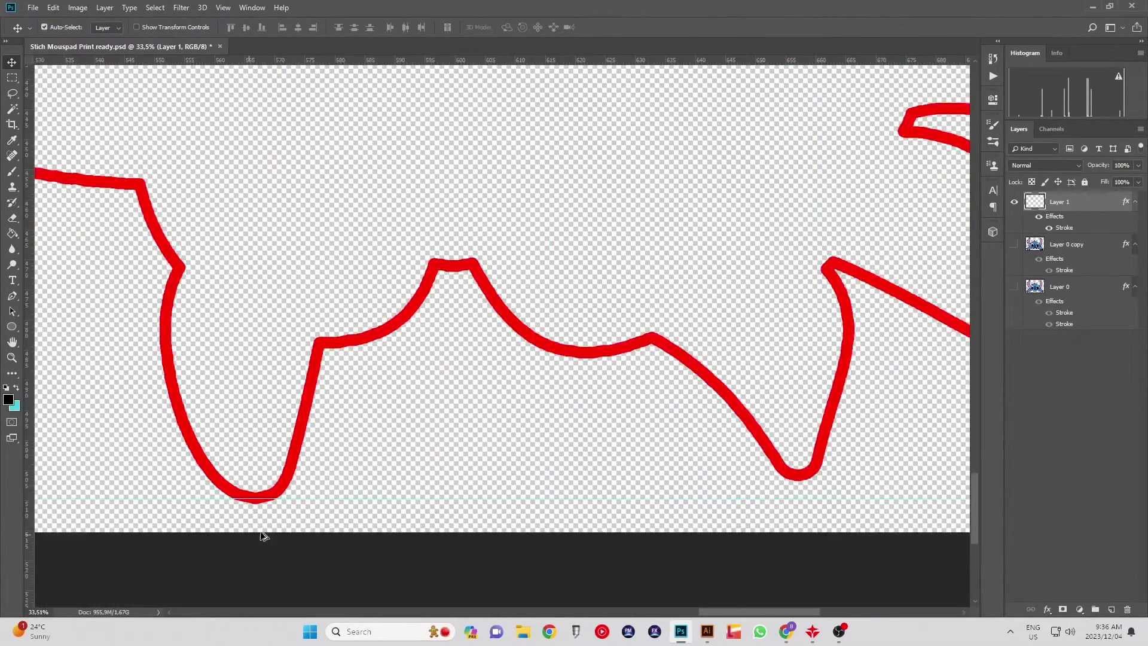
pyautogui.keyDown('alt'); pyautogui.scroll(2, 257, 514); pyautogui.keyUp('alt')
pyautogui.moveTo(245, 481); pyautogui.dragTo(257, 503)
pyautogui.keyDown('alt'); pyautogui.scroll(-3, 214, 510); pyautogui.keyUp('alt')
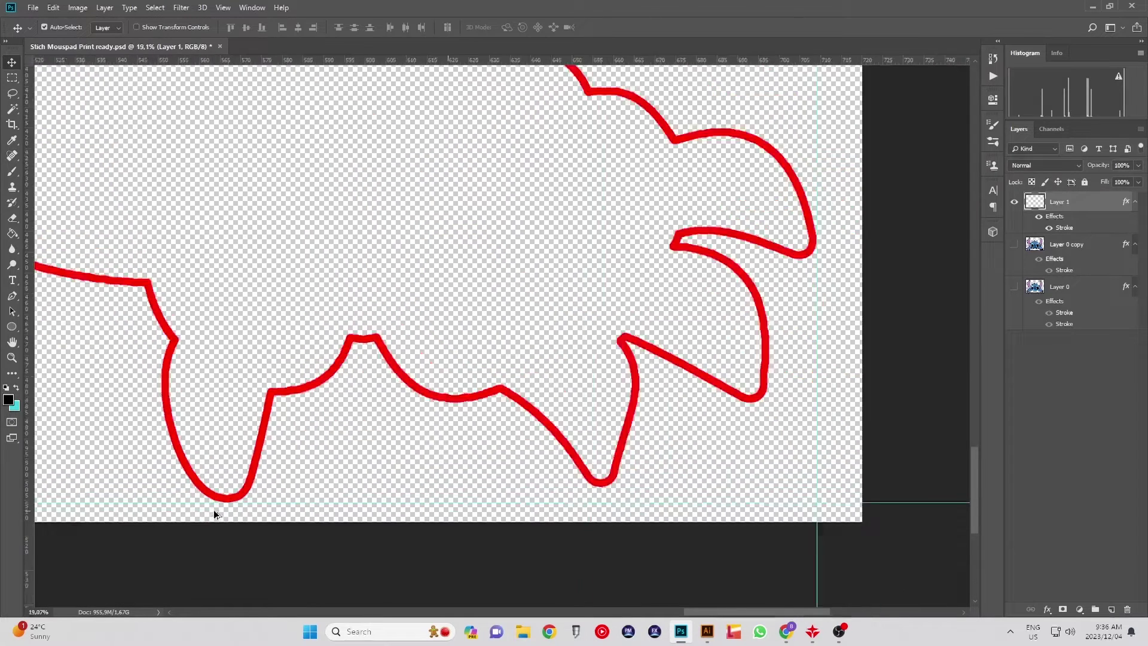
pyautogui.keyDown('alt'); pyautogui.scroll(-4, 214, 509); pyautogui.keyUp('alt')
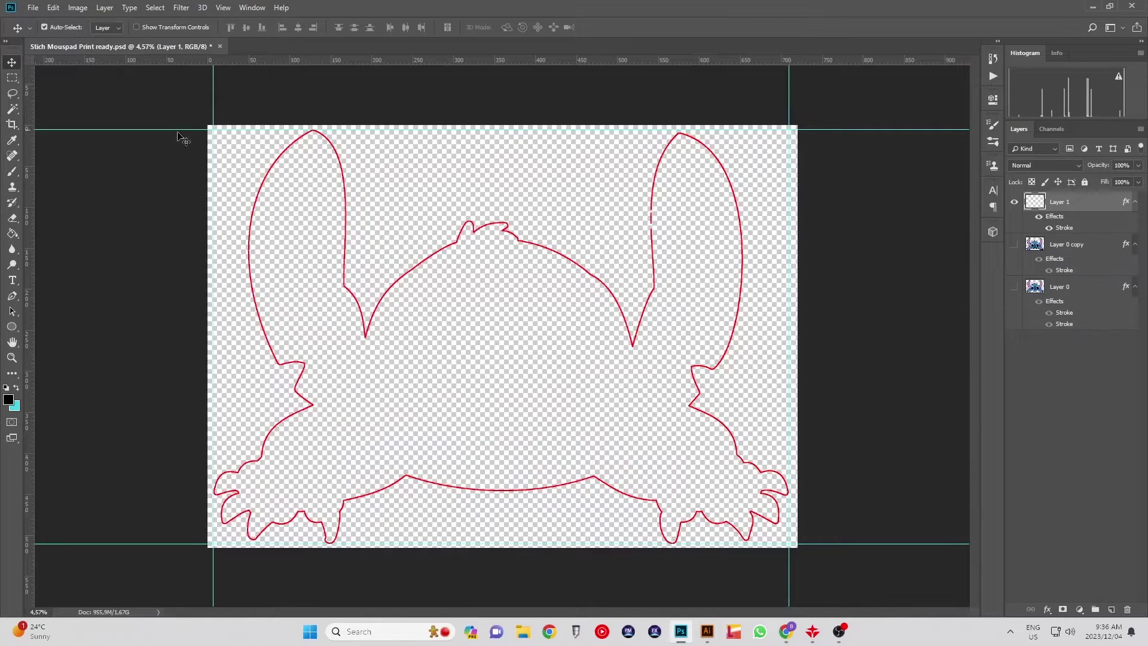
# - Brush red registration dots onto the guide crossings at the canvas corners, starting top-left
pyautogui.click(11, 172)
pyautogui.keyDown('alt'); pyautogui.scroll(3, 210, 136); pyautogui.keyUp('alt')
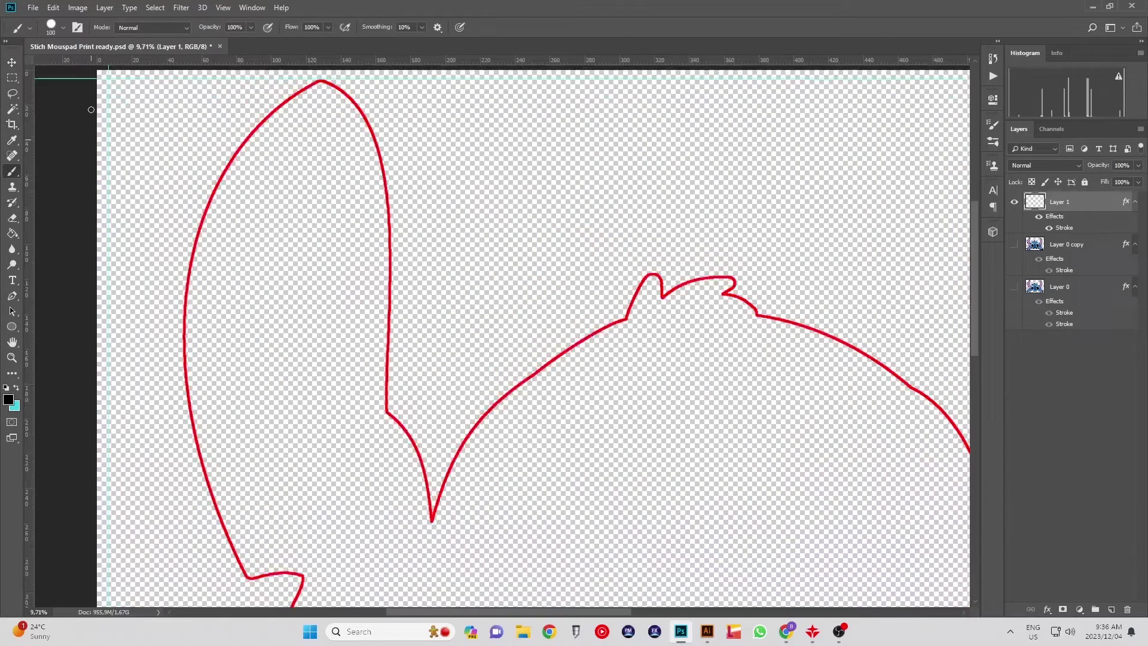
pyautogui.scroll(2, 108, 132)
pyautogui.keyDown('alt'); pyautogui.scroll(2, 111, 163); pyautogui.keyUp('alt')
pyautogui.keyDown('alt'); pyautogui.scroll(7, 112, 163); pyautogui.keyUp('alt')
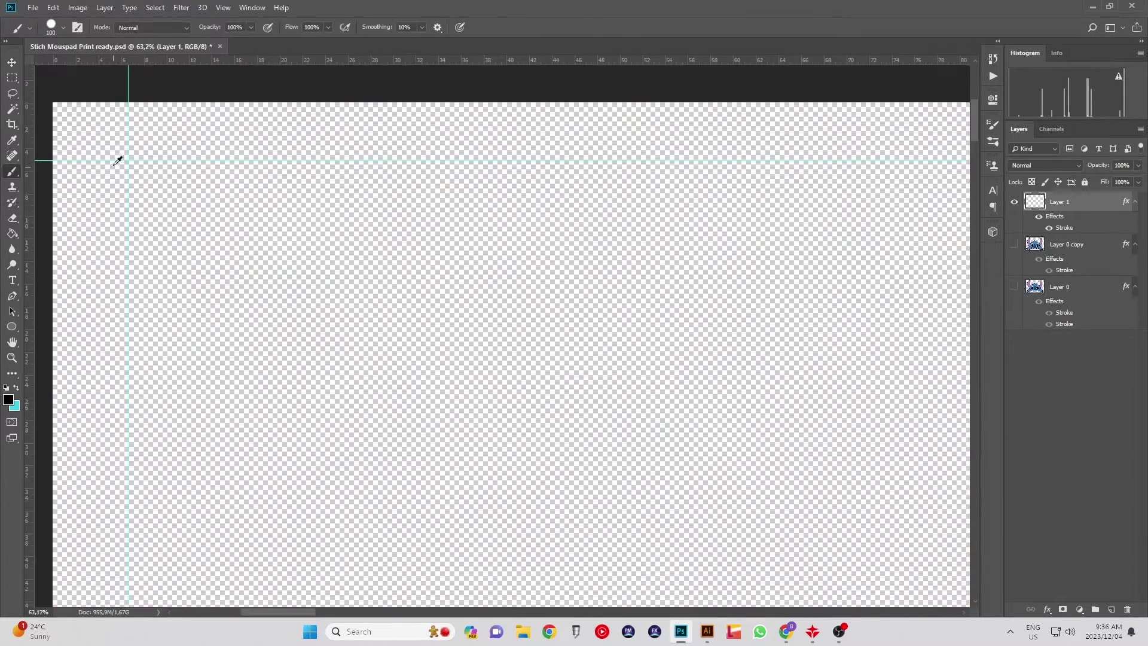
pyautogui.scroll(1, 142, 180)
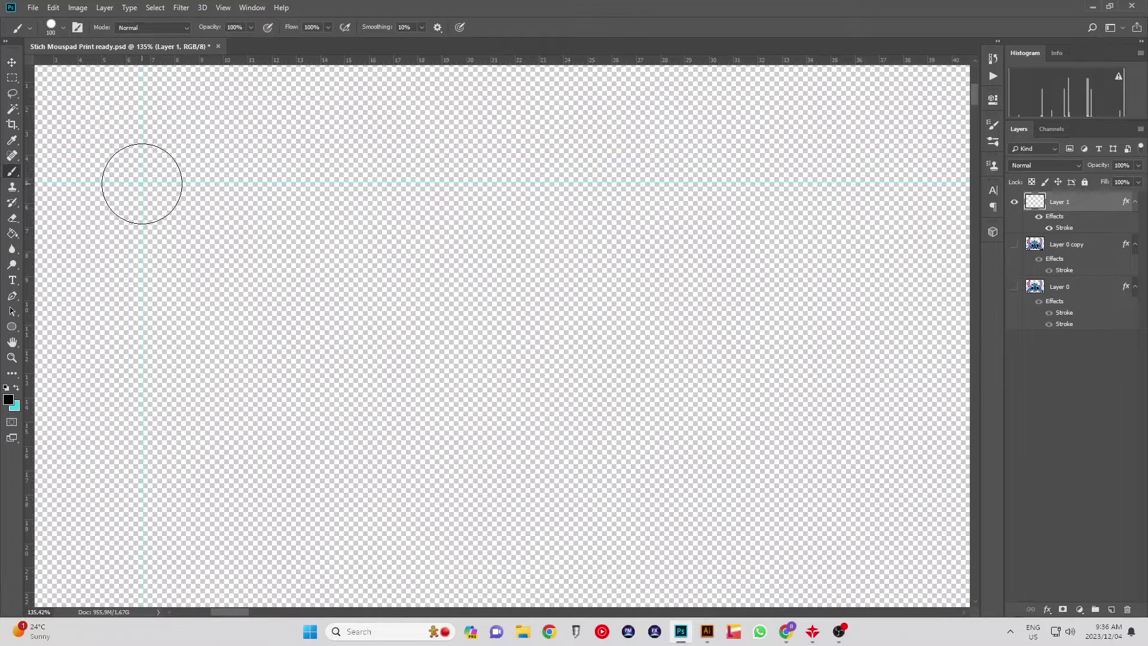
pyautogui.click(142, 183)
pyautogui.keyDown('alt'); pyautogui.scroll(-5, 144, 253); pyautogui.keyUp('alt')
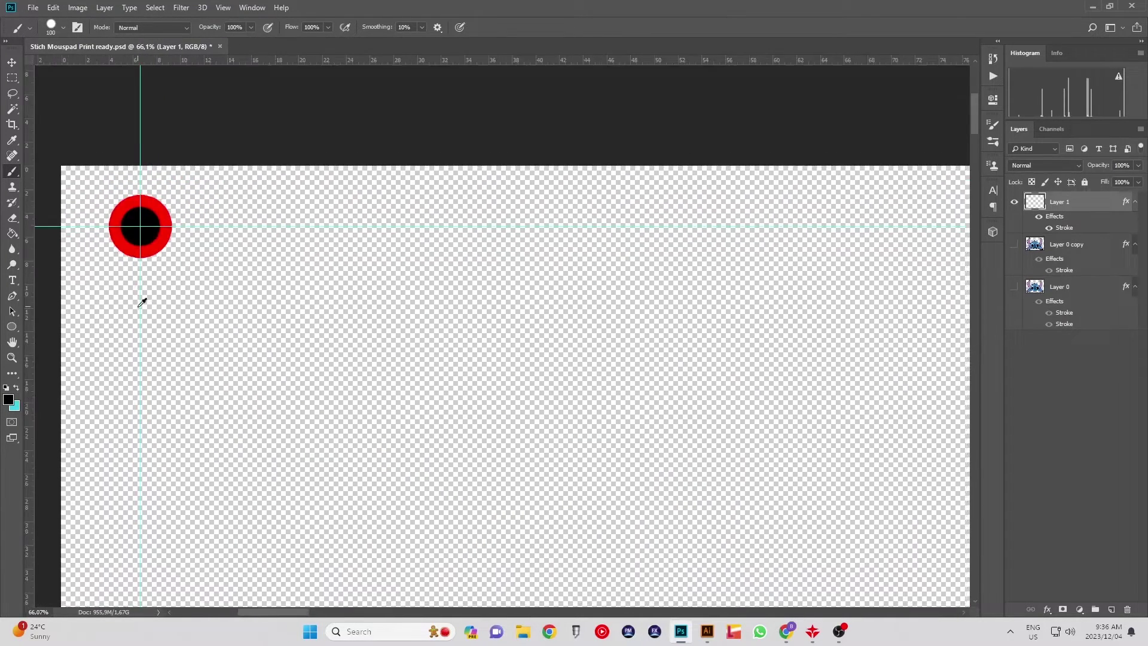
pyautogui.scroll(-3, 131, 361)
pyautogui.keyDown('alt'); pyautogui.scroll(-3, 133, 374); pyautogui.keyUp('alt')
pyautogui.keyDown('alt'); pyautogui.scroll(6, 161, 580); pyautogui.keyUp('alt')
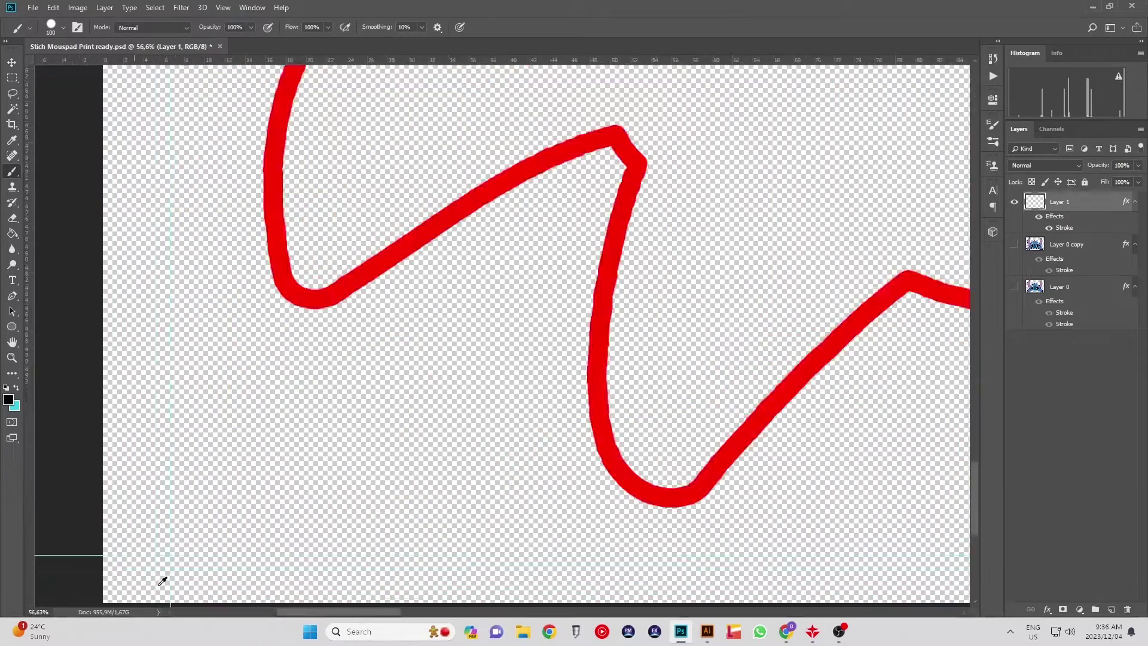
pyautogui.keyDown('alt'); pyautogui.scroll(2, 182, 531); pyautogui.keyUp('alt')
pyautogui.keyDown('alt'); pyautogui.scroll(-4, 181, 531); pyautogui.keyUp('alt')
pyautogui.scroll(1, 417, 471)
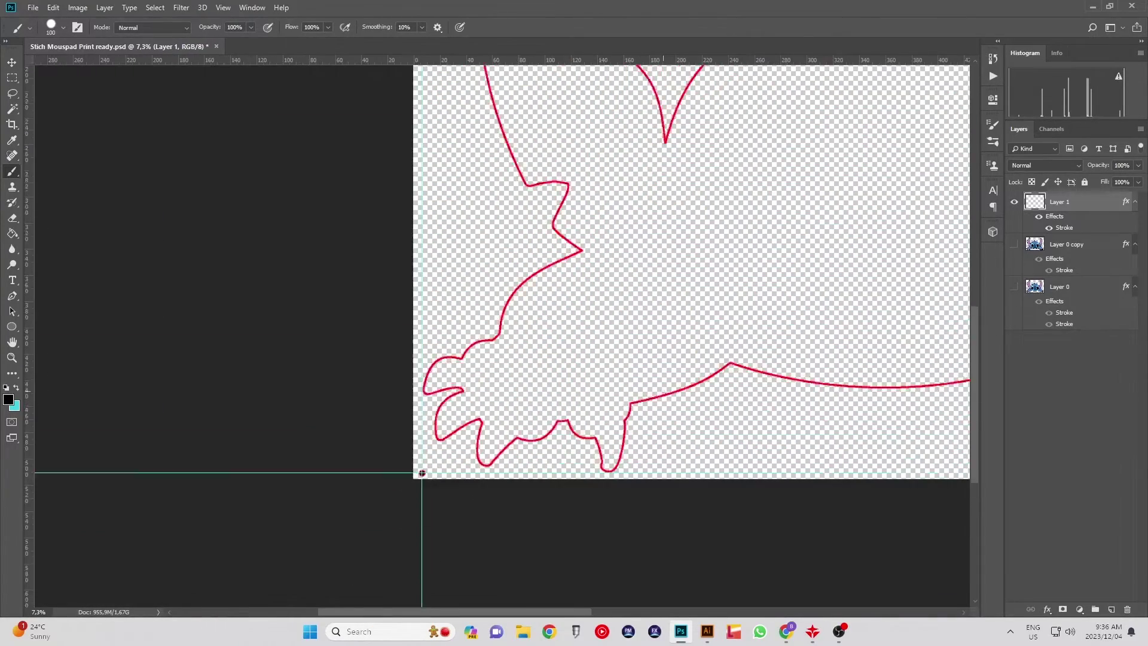
pyautogui.keyDown('shift'); pyautogui.hscroll(-3, 538, 443); pyautogui.keyUp('shift')
pyautogui.keyDown('alt'); pyautogui.scroll(5, 682, 428); pyautogui.keyUp('alt')
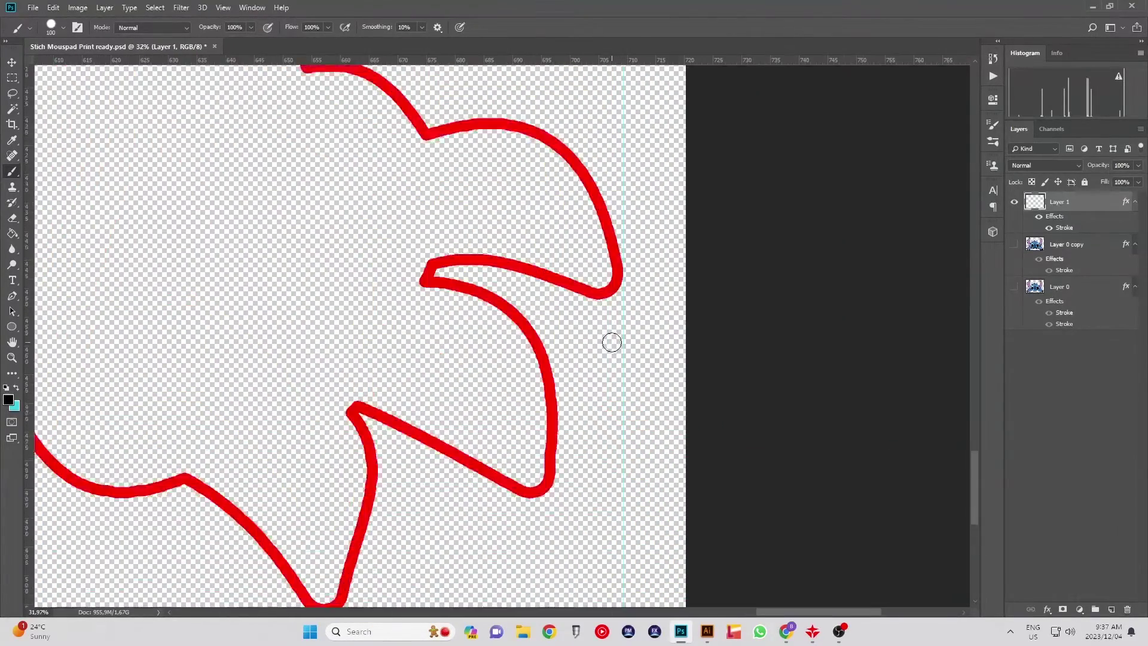
pyautogui.scroll(-3, 613, 341)
pyautogui.scroll(3, 612, 341)
pyautogui.keyDown('alt'); pyautogui.scroll(4, 616, 290); pyautogui.keyUp('alt')
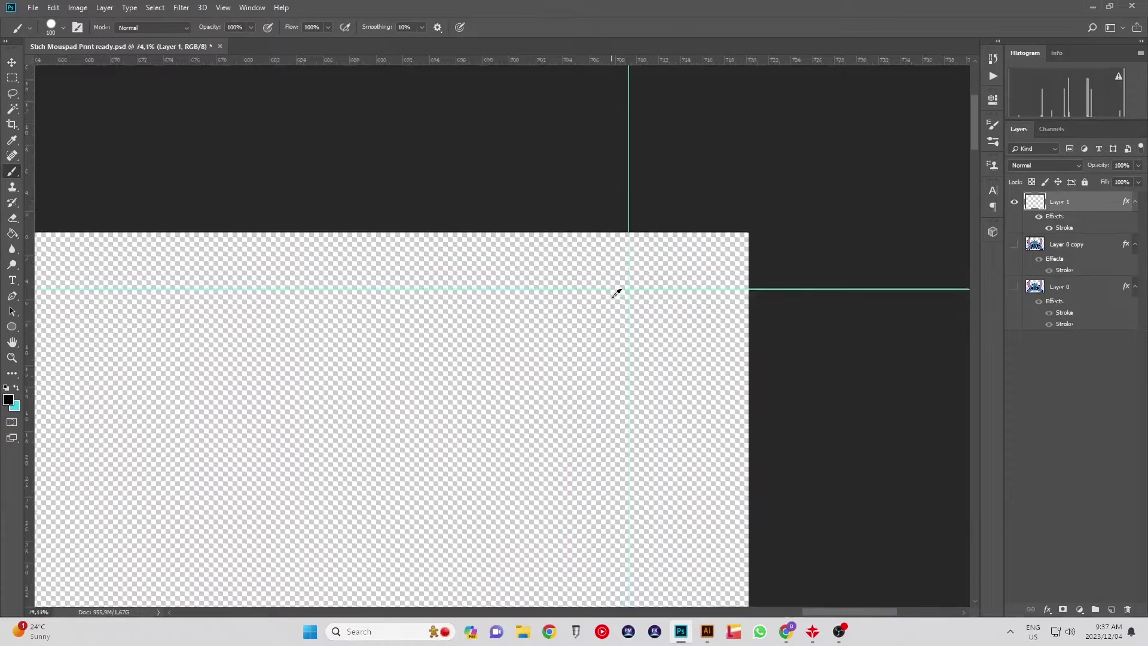
pyautogui.keyDown('alt'); pyautogui.scroll(-6, 634, 285); pyautogui.keyUp('alt')
pyautogui.click(12, 62)
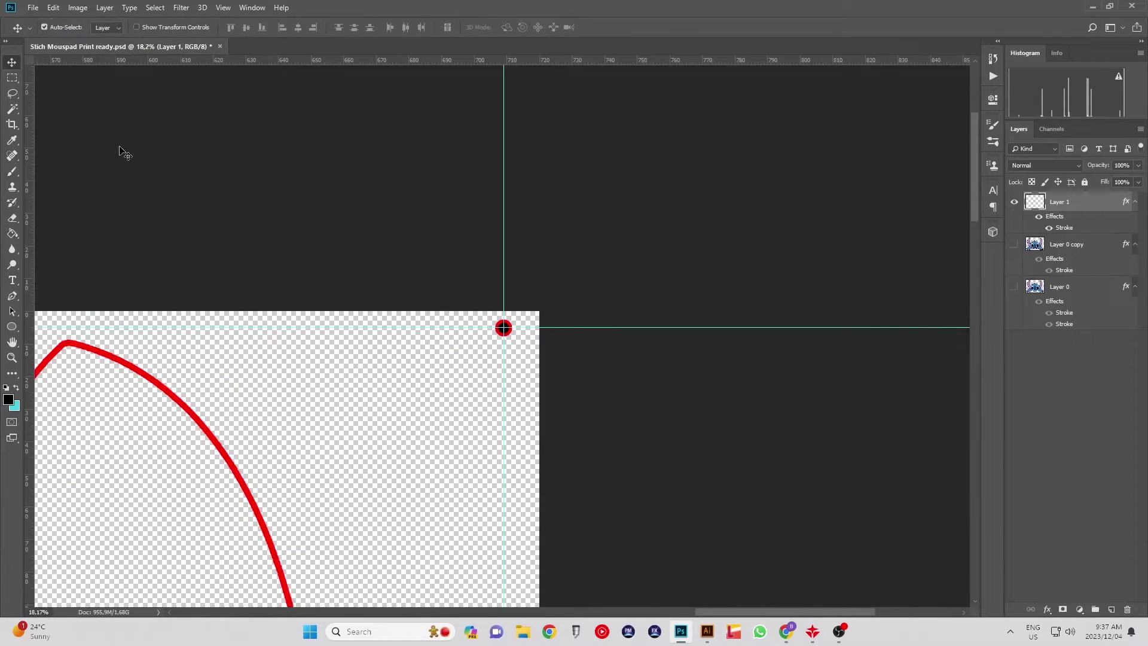
pyautogui.keyDown('alt'); pyautogui.scroll(-5, 226, 231); pyautogui.keyUp('alt')
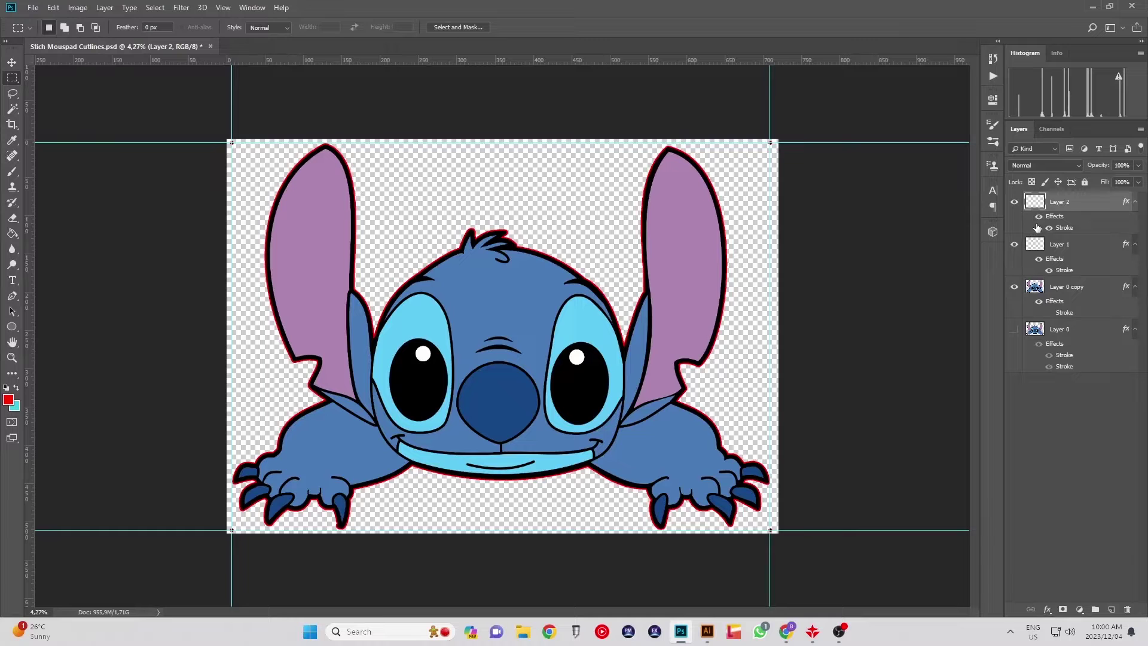
# - Hide the red cut-outline Layer 1 so only the coloured Stitch shows
pyautogui.click(1015, 245)
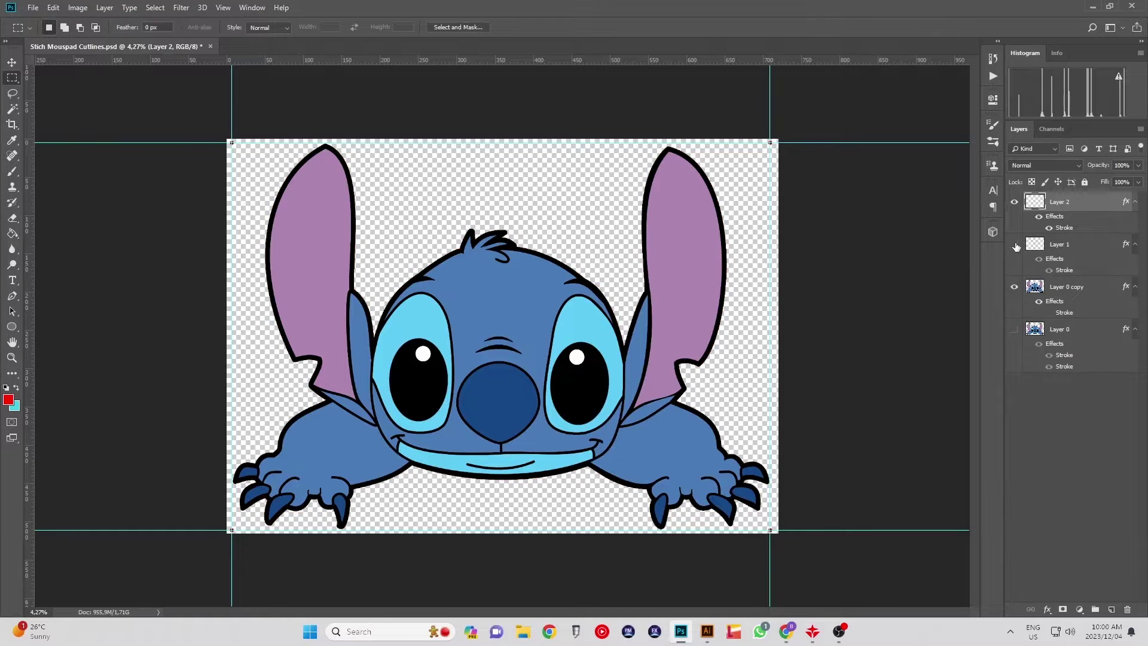
pyautogui.hotkey('ctrl', '+')
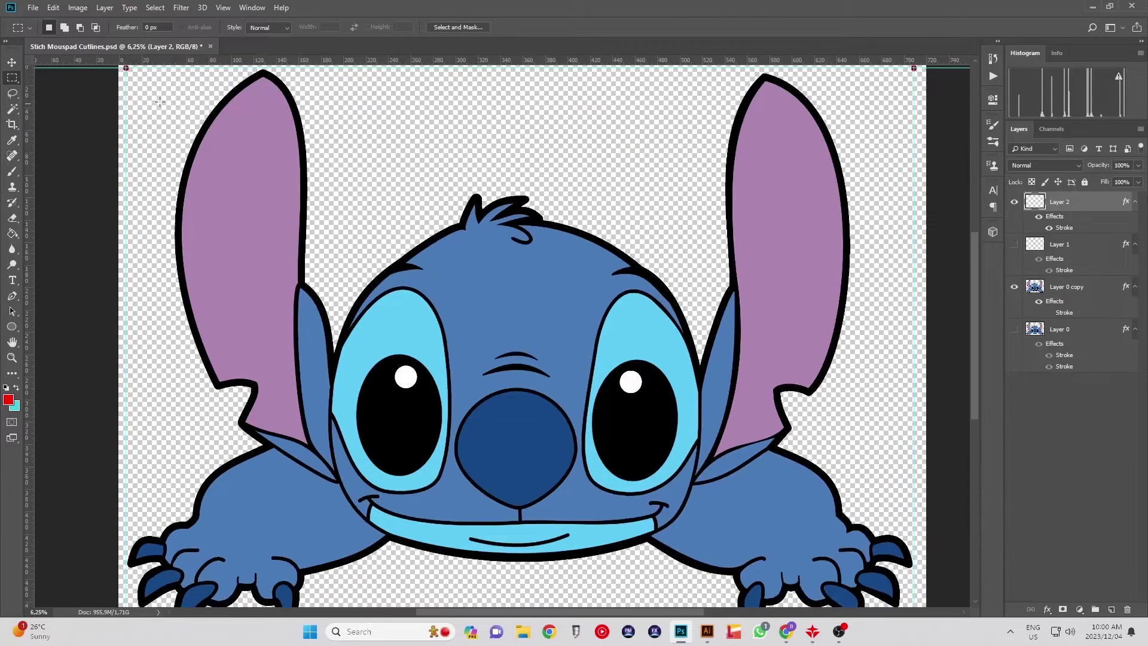
pyautogui.scroll(3, 114, 90)
pyautogui.keyDown('alt'); pyautogui.scroll(5, 120, 125); pyautogui.keyUp('alt')
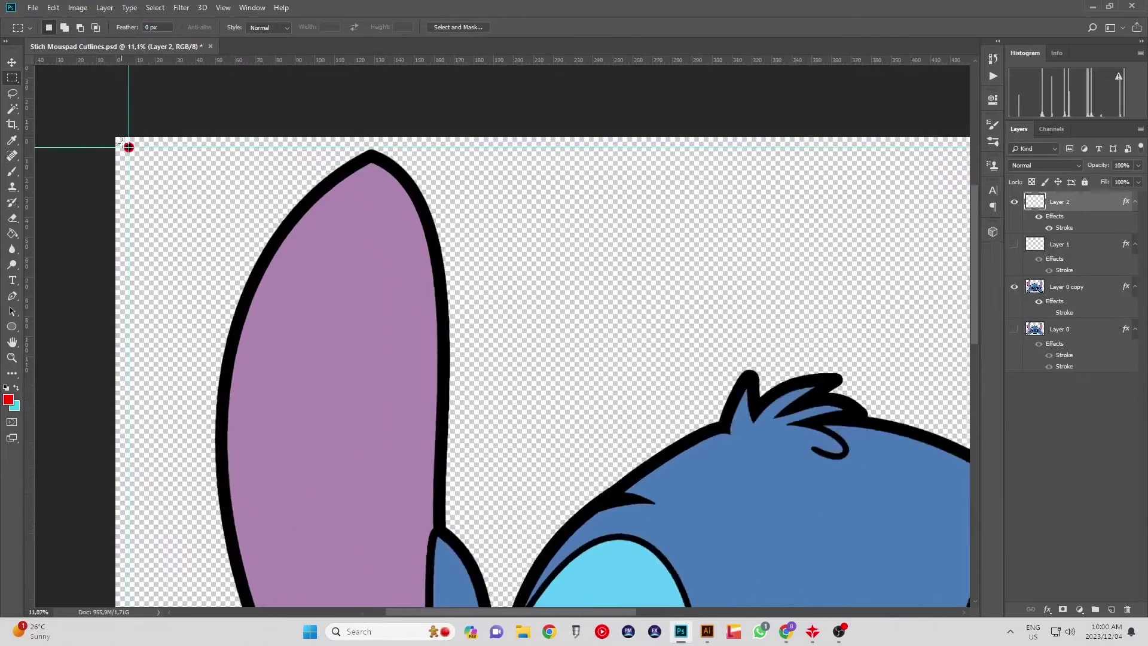
pyautogui.keyDown('alt'); pyautogui.scroll(-5, 130, 148); pyautogui.keyUp('alt')
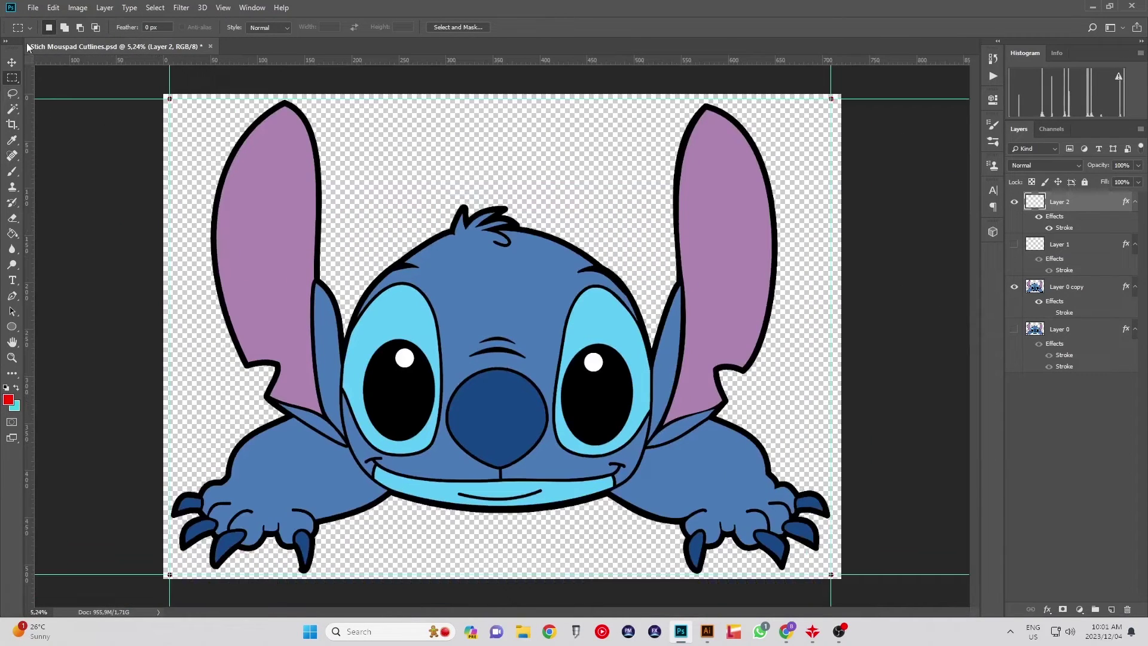
# - Save the artwork as a JPEG at maximum quality 12
pyautogui.click(32, 8)
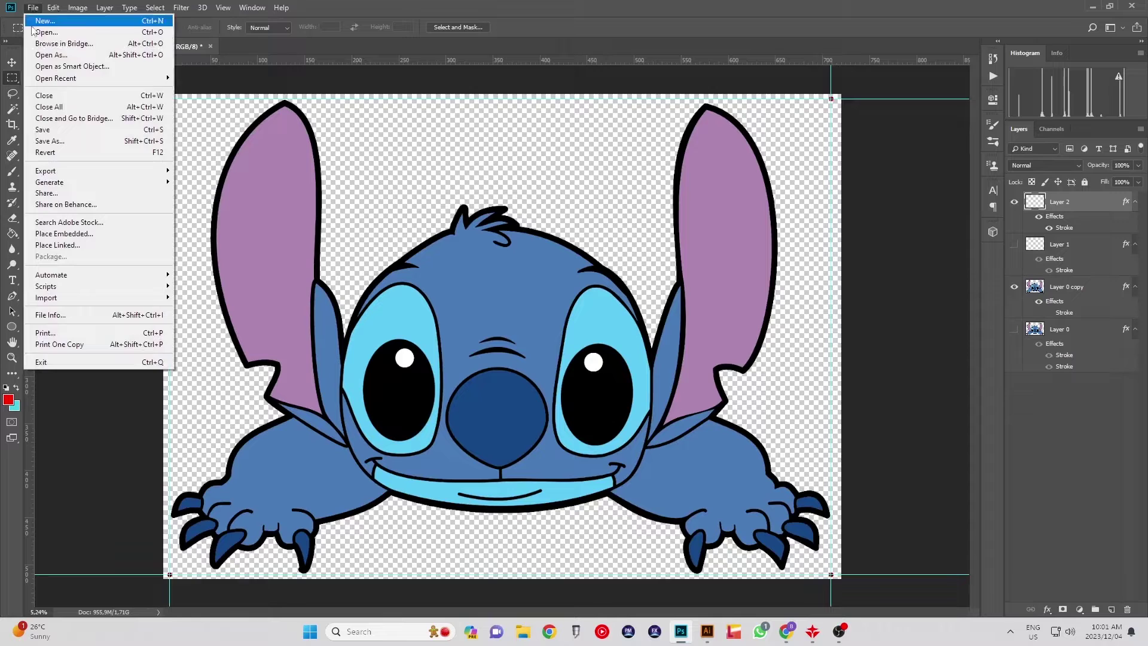
pyautogui.click(52, 142)
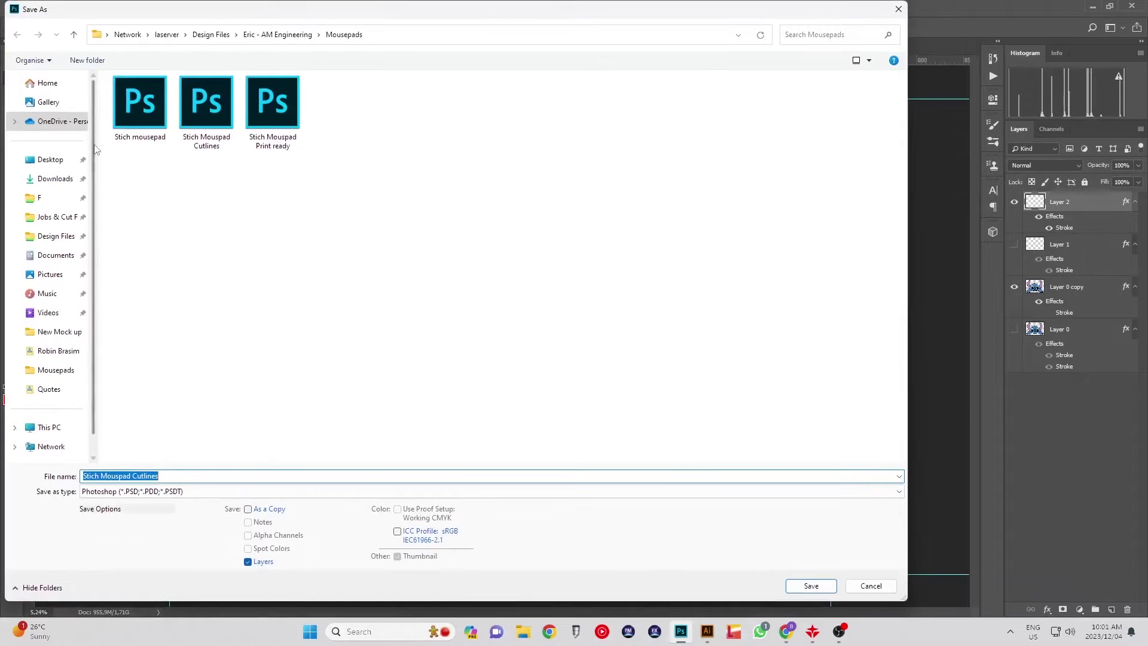
pyautogui.press('Return')
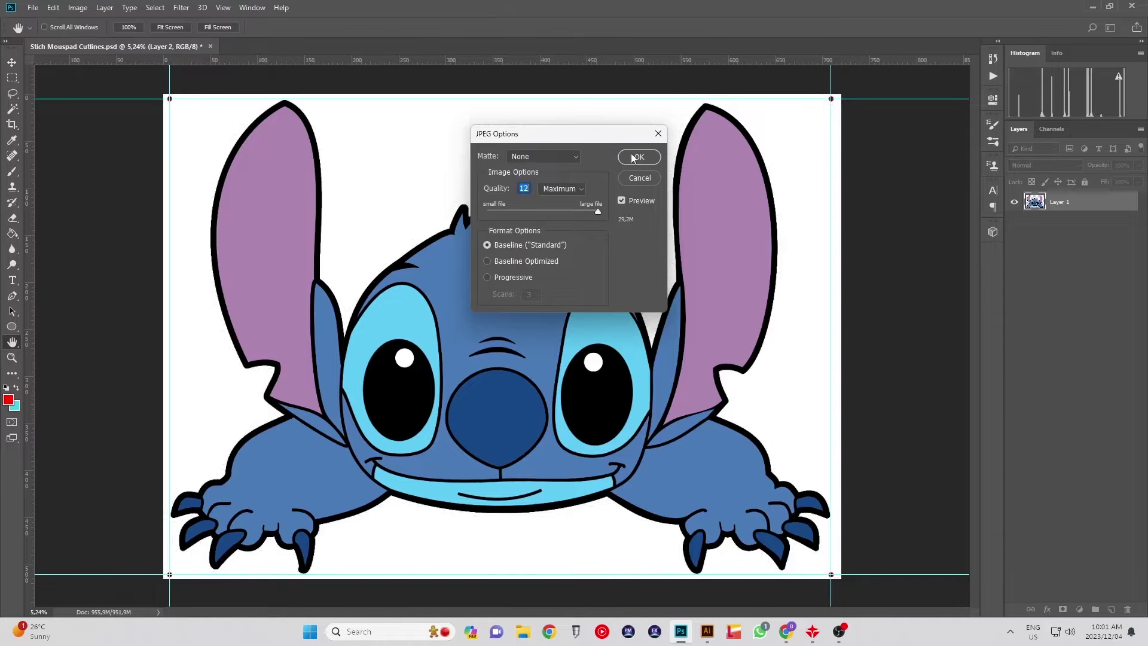
pyautogui.click(634, 157)
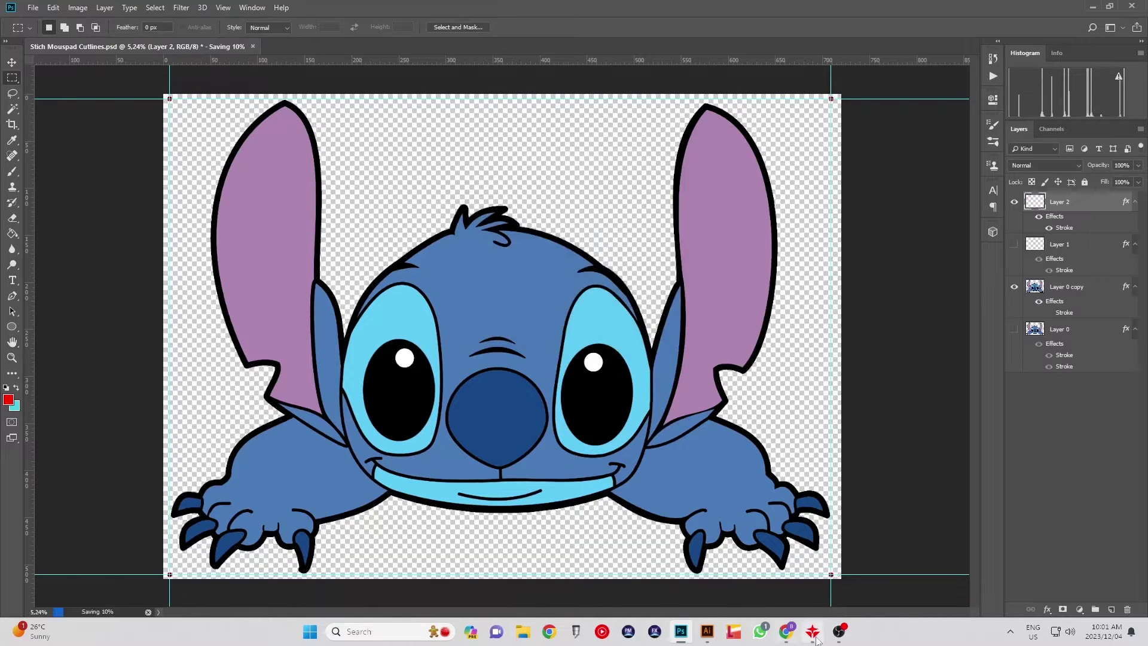
pyautogui.click(814, 634)
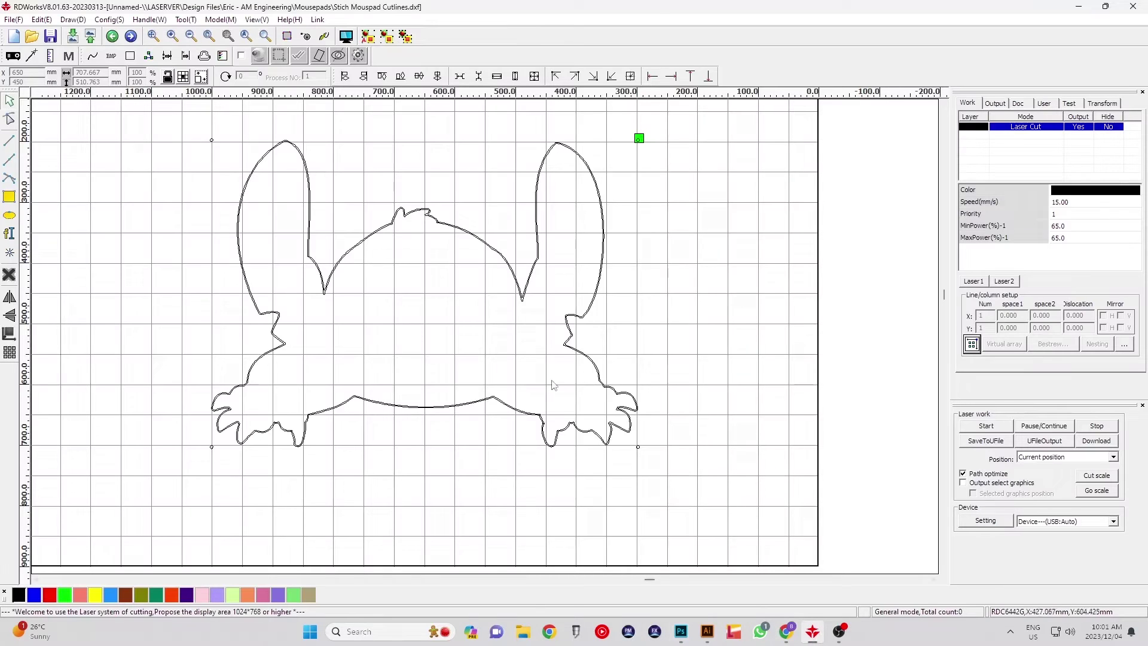
# - Select one of the two overlapping Stitch contour curves and delete it
pyautogui.scroll(5, 331, 273)
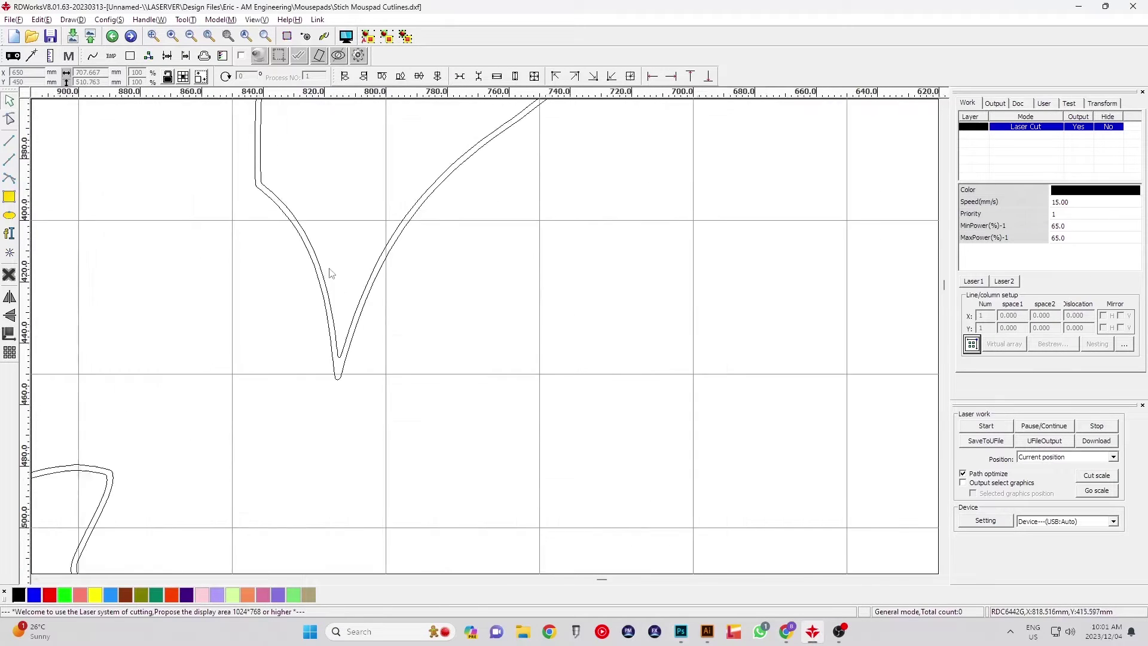
pyautogui.scroll(2, 365, 288)
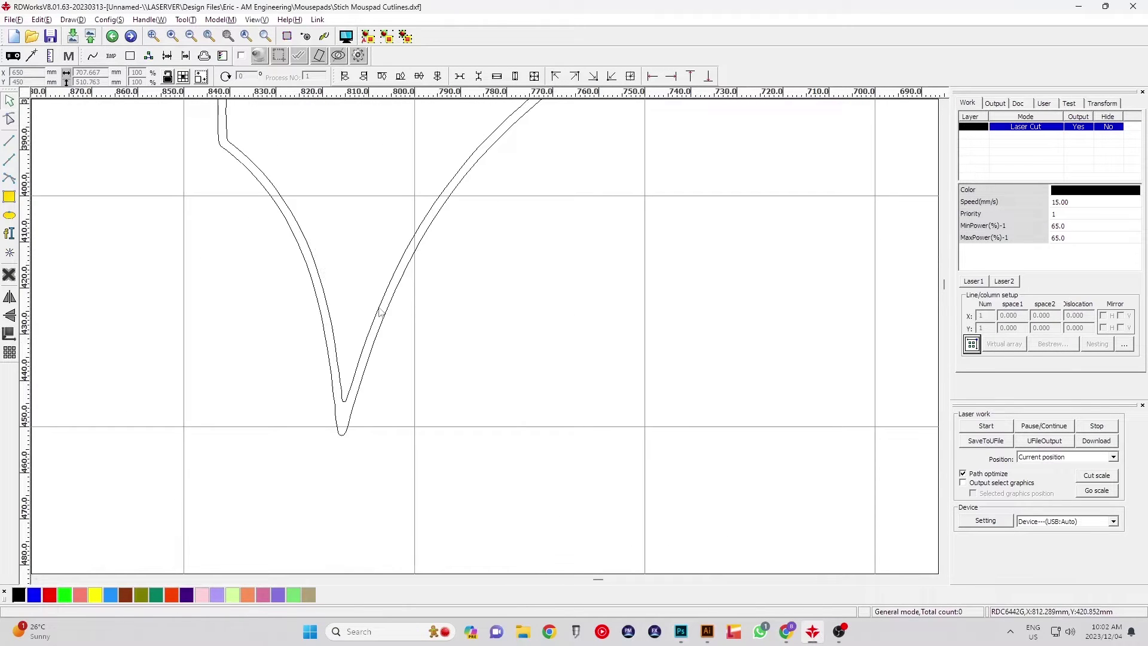
pyautogui.scroll(2, 380, 312)
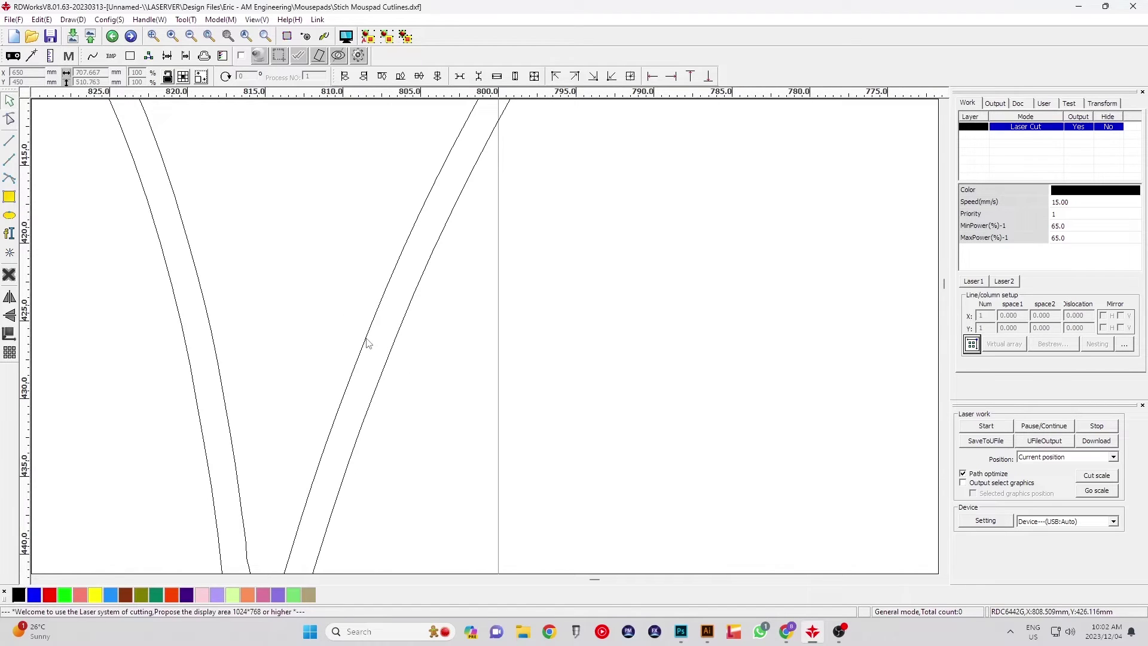
pyautogui.scroll(-1, 369, 343)
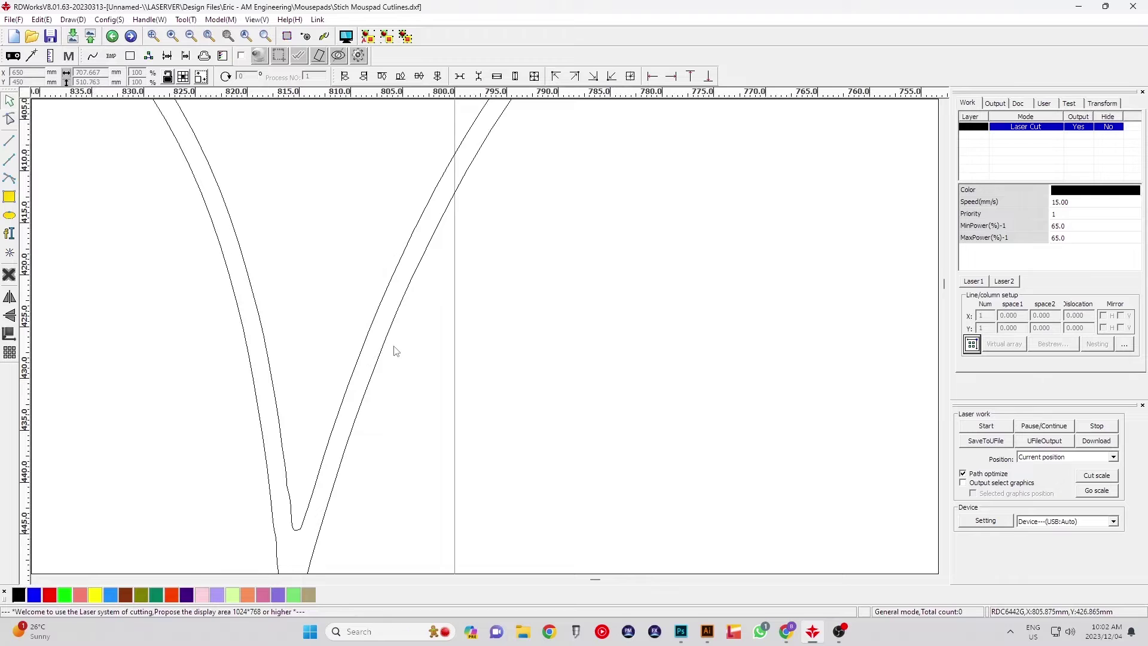
pyautogui.scroll(-3, 395, 336)
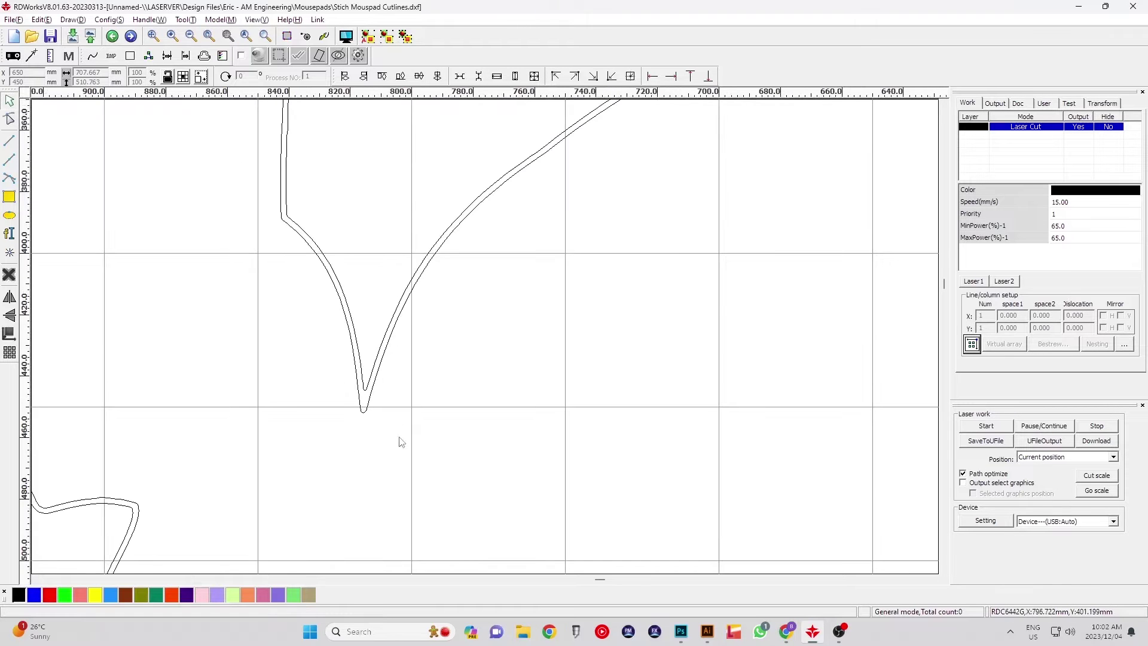
pyautogui.scroll(-3, 517, 314)
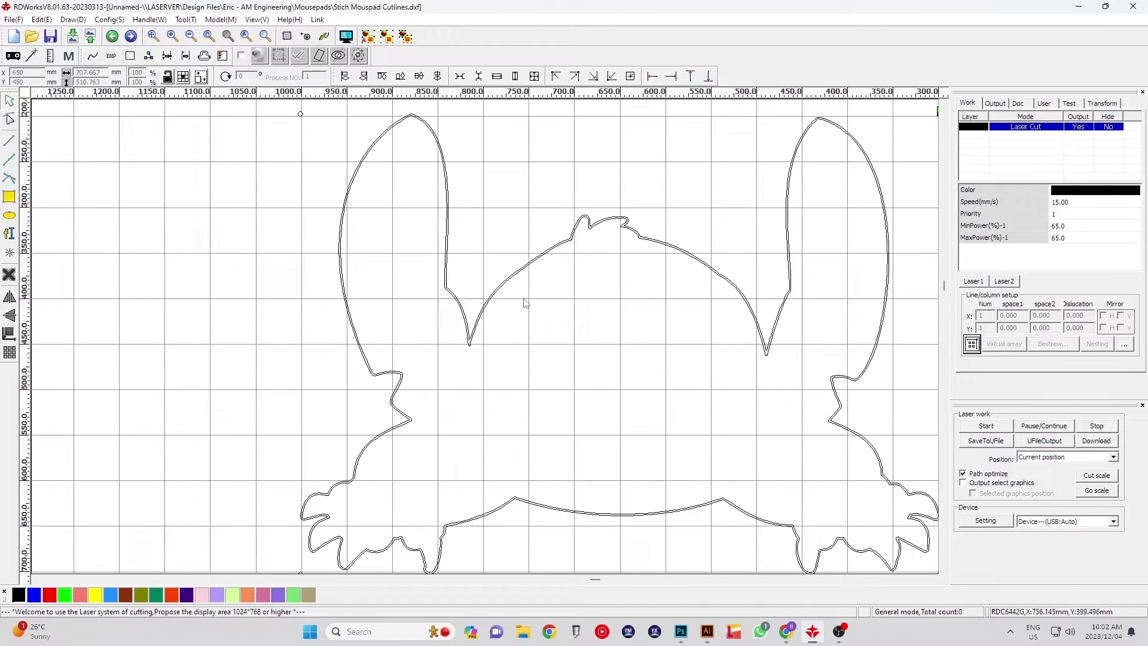
pyautogui.scroll(5, 466, 325)
pyautogui.click(466, 325)
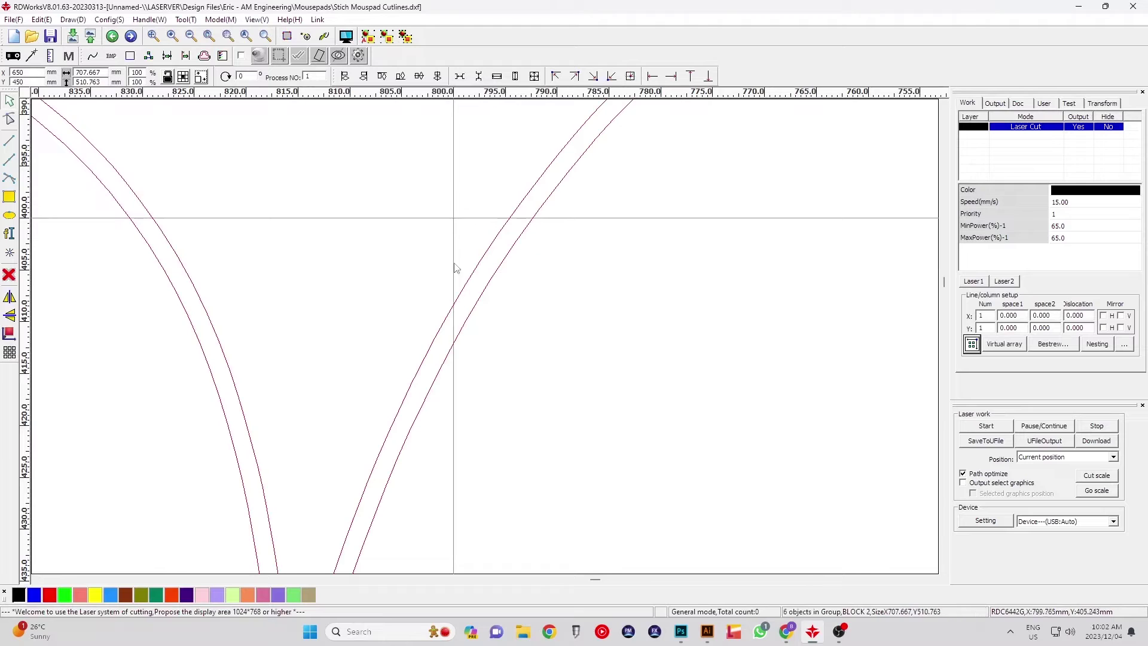
pyautogui.click(460, 302)
pyautogui.press('Delete')
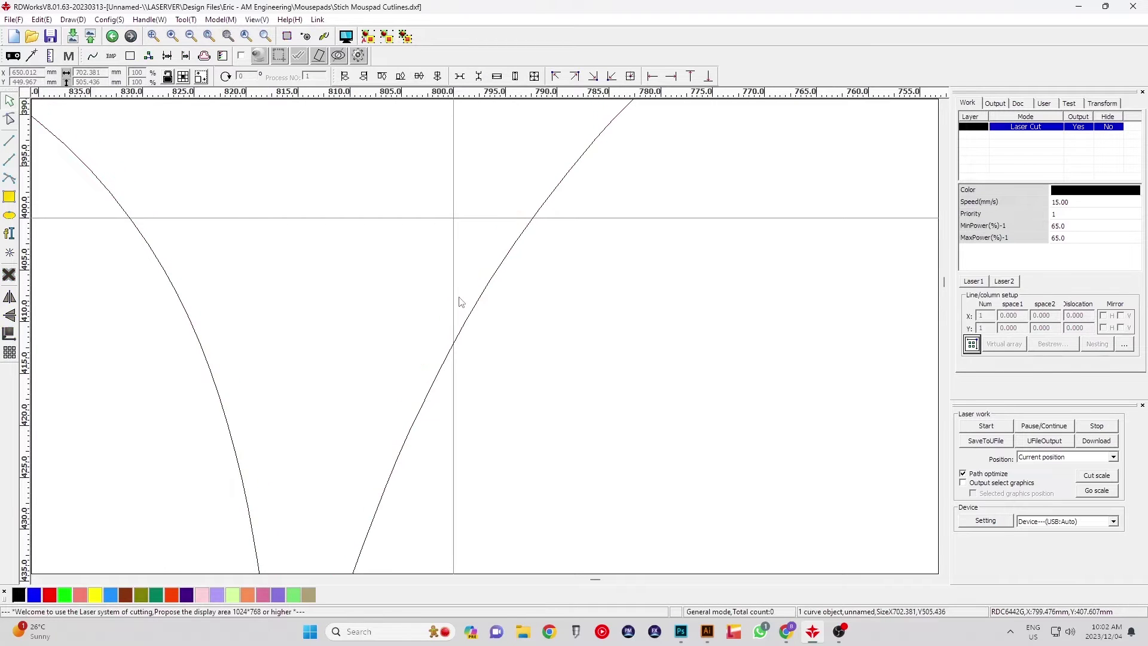
pyautogui.scroll(-5, 461, 301)
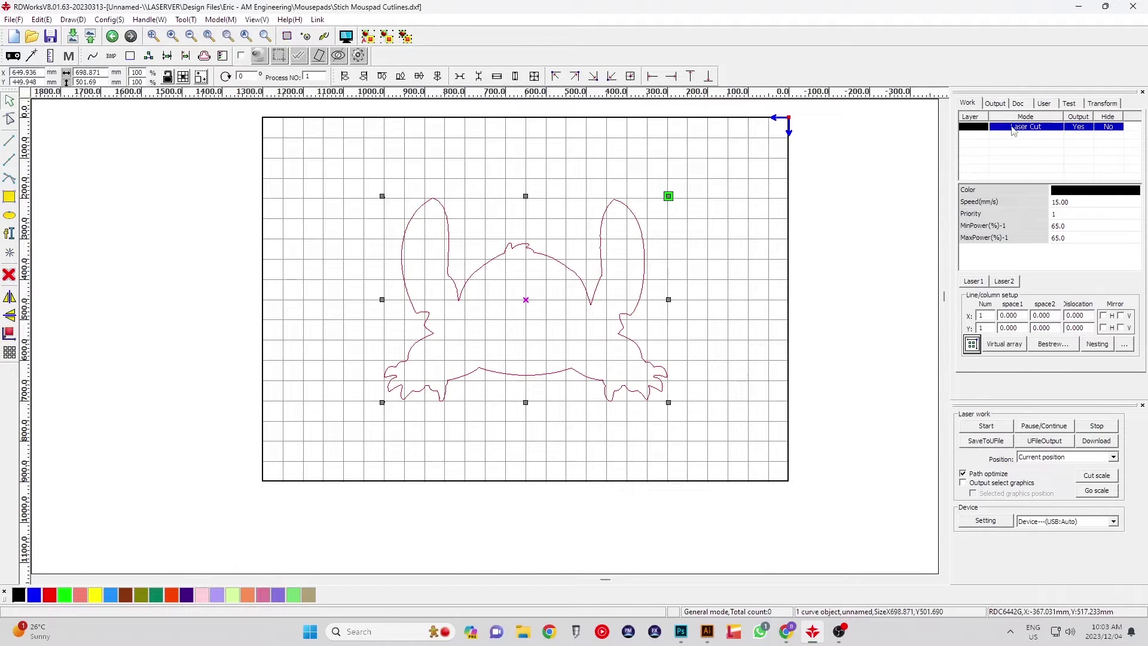
# - Set the Laser Cut layer's speed to 20 mm/s, keeping 65% power, and save the cut job to file
pyautogui.doubleClick(1012, 130)
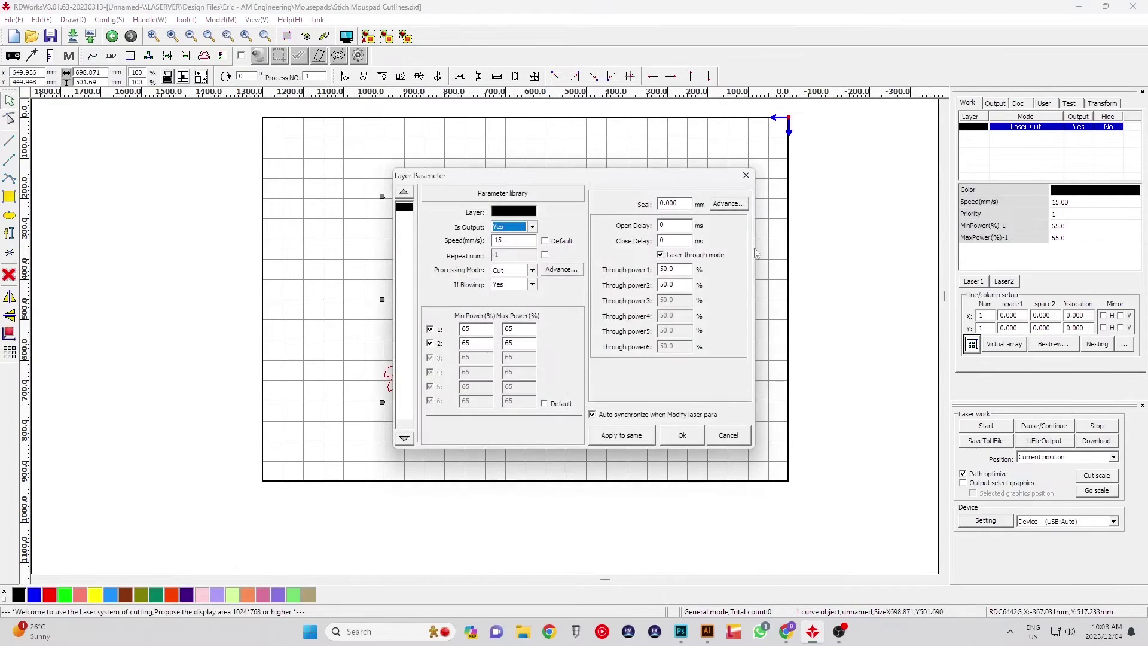
pyautogui.click(514, 241)
pyautogui.click(682, 436)
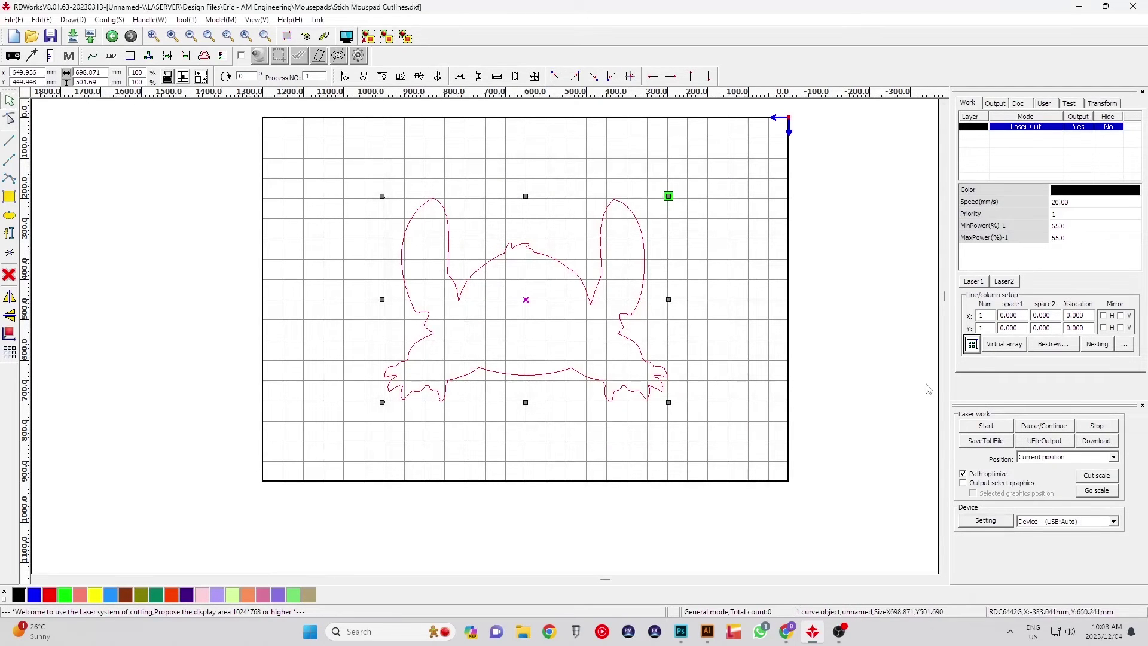
pyautogui.click(971, 441)
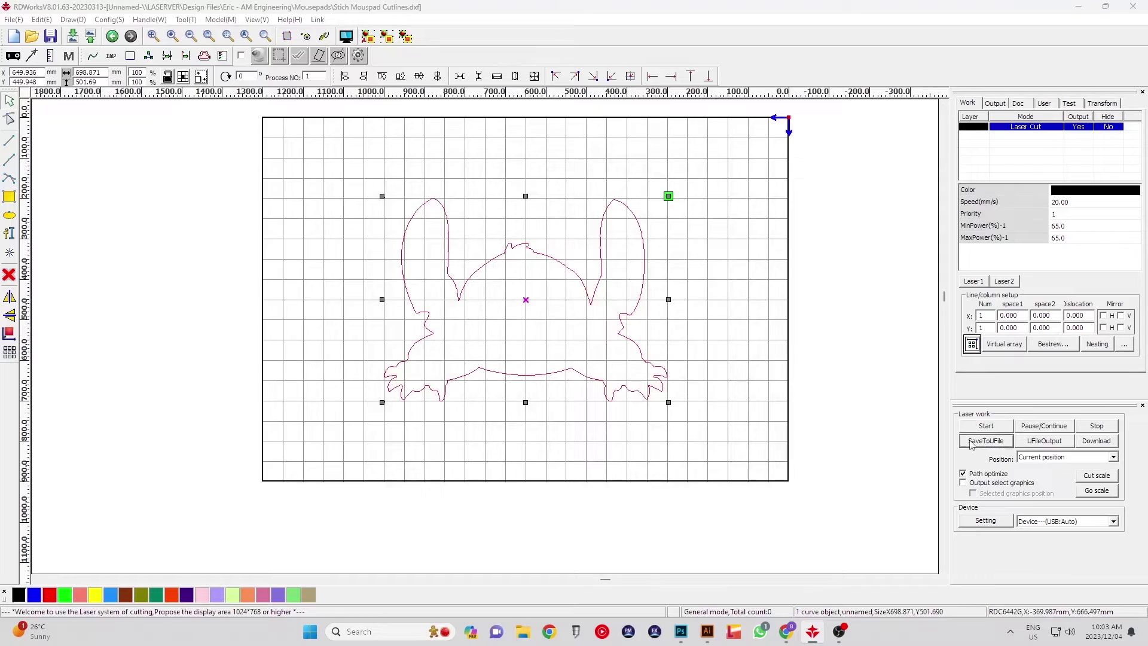